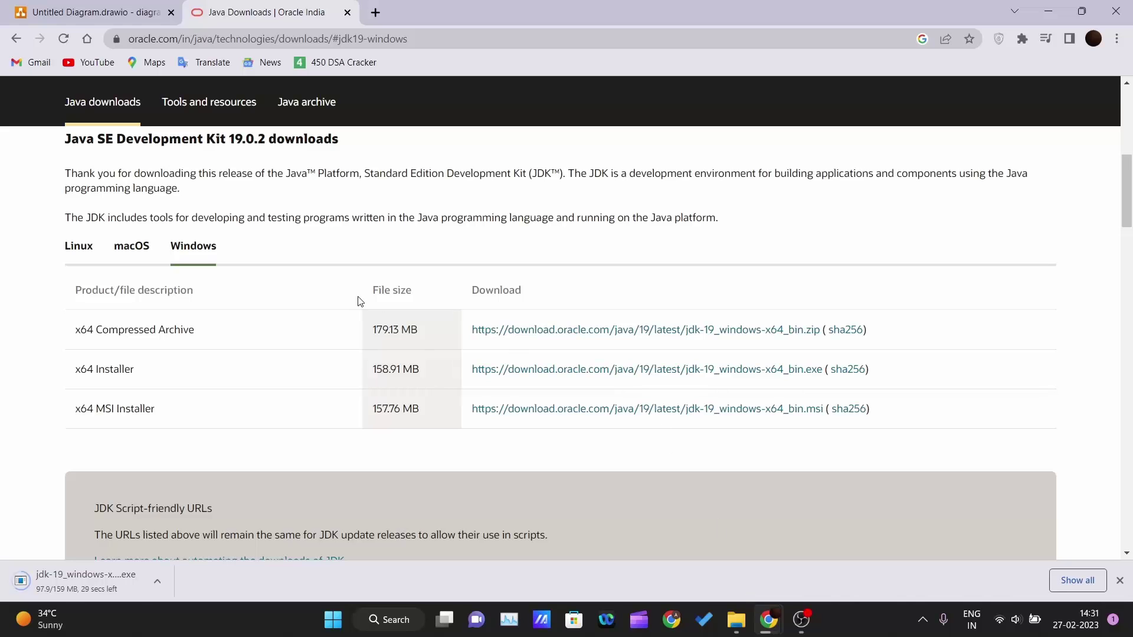
- Locate and highlight the x64 Installer entry among the Windows downloads for JDK 19
{"action": "scroll", "coordinate": [331, 293], "scroll_direction": "up", "scroll_amount": 5}
{"action": "scroll", "coordinate": [274, 264], "scroll_direction": "down", "scroll_amount": 5}
{"action": "left_click_drag", "start_coordinate": [72, 370], "coordinate": [158, 381]}
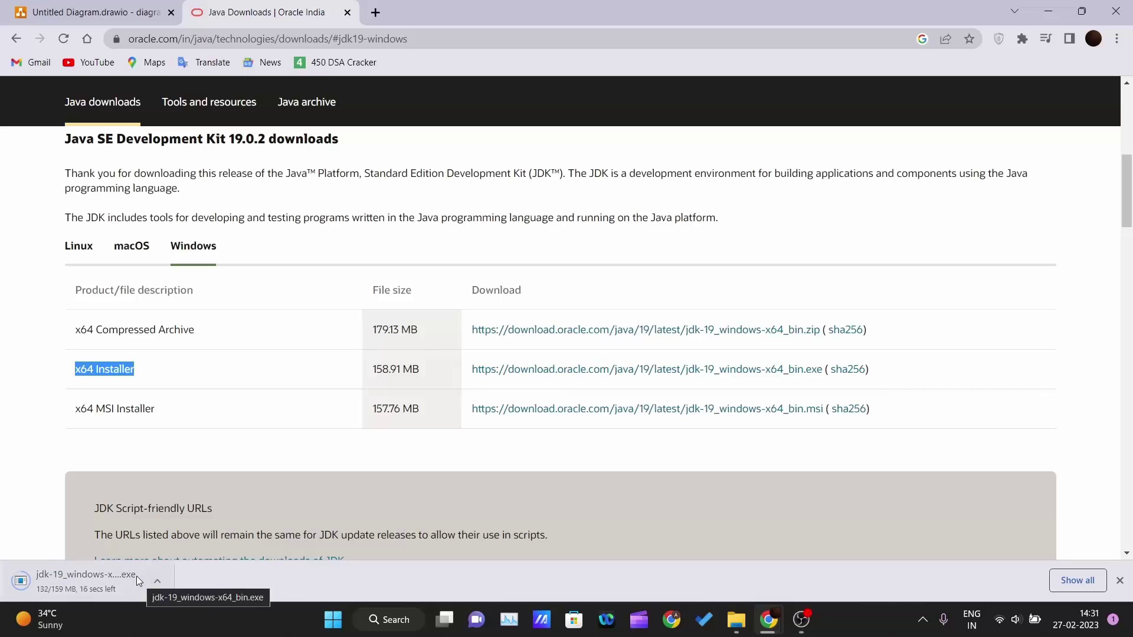
- Switch to File Explorer and go to the folder C:\Program Files\Java\jdk-19\bin
{"action": "left_click", "coordinate": [737, 622]}
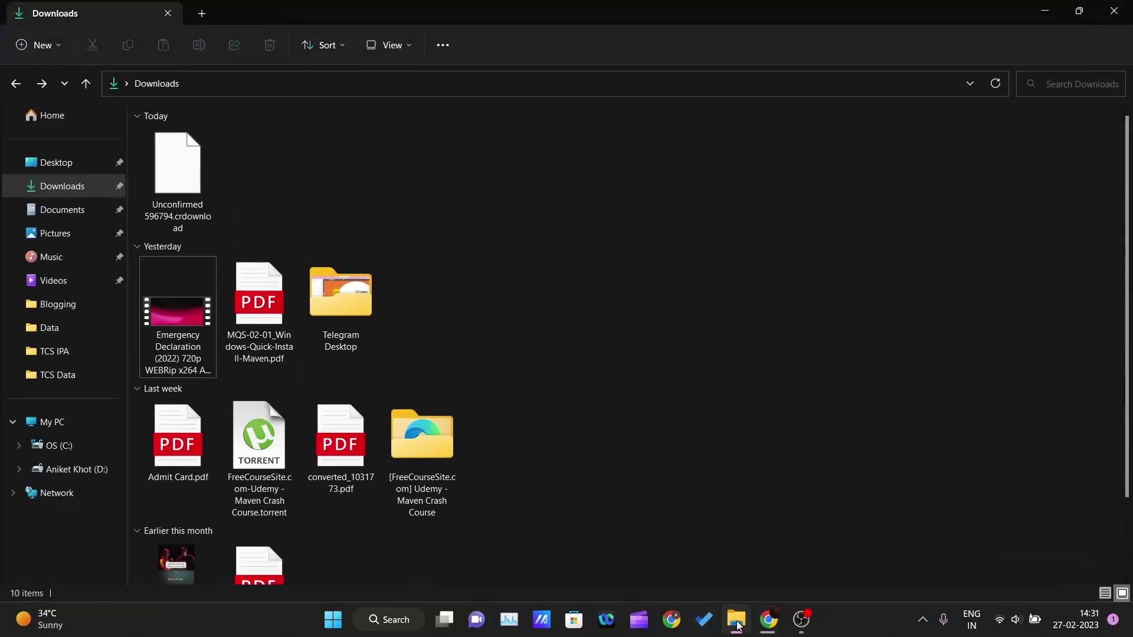
{"action": "left_click", "coordinate": [76, 472]}
{"action": "left_click", "coordinate": [69, 446]}
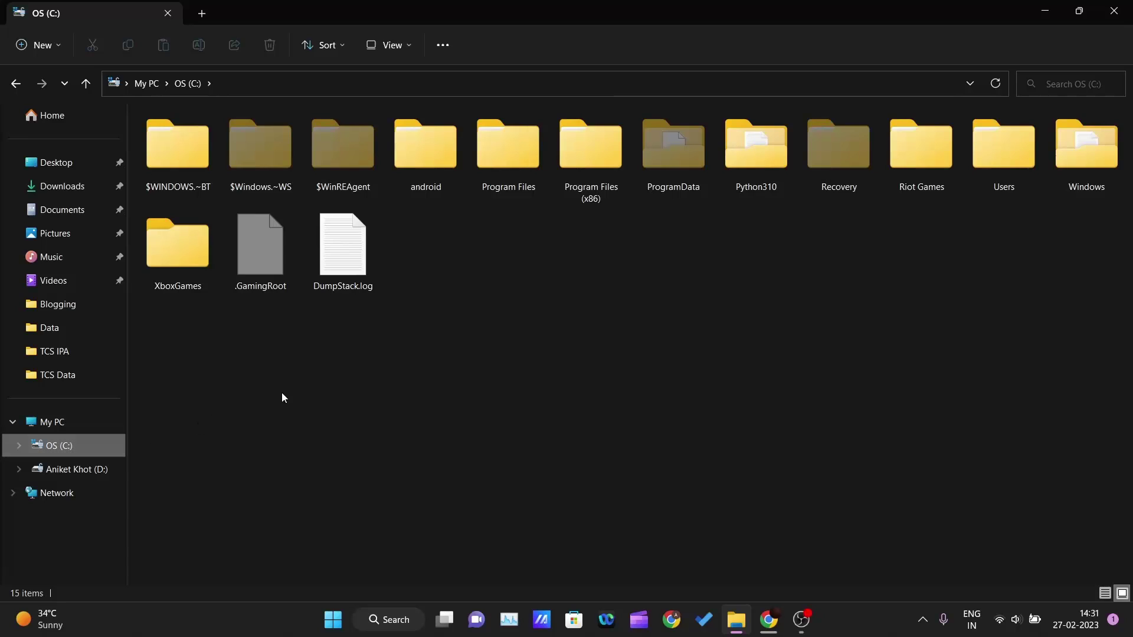
{"action": "double_click", "coordinate": [522, 175]}
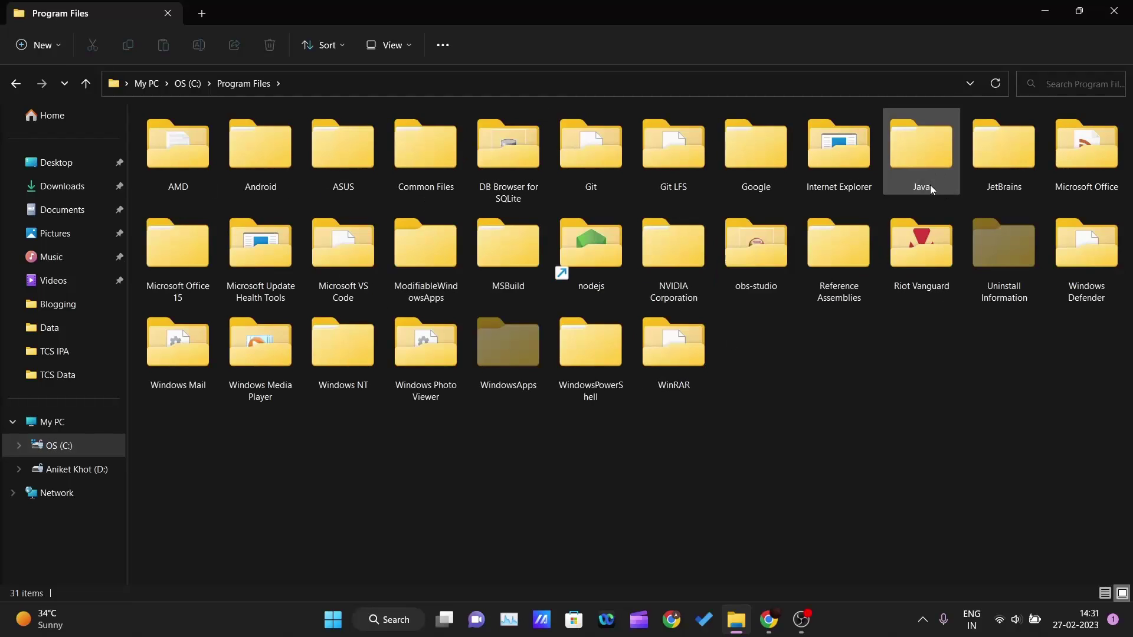
{"action": "mouse_move", "coordinate": [916, 171]}
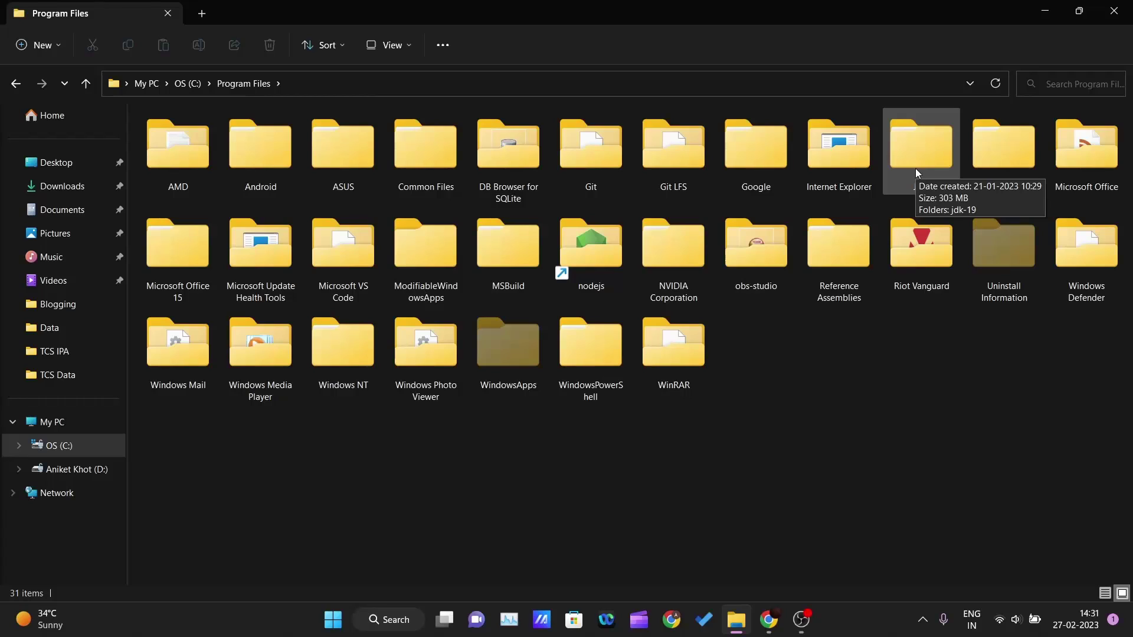
{"action": "double_click", "coordinate": [915, 170]}
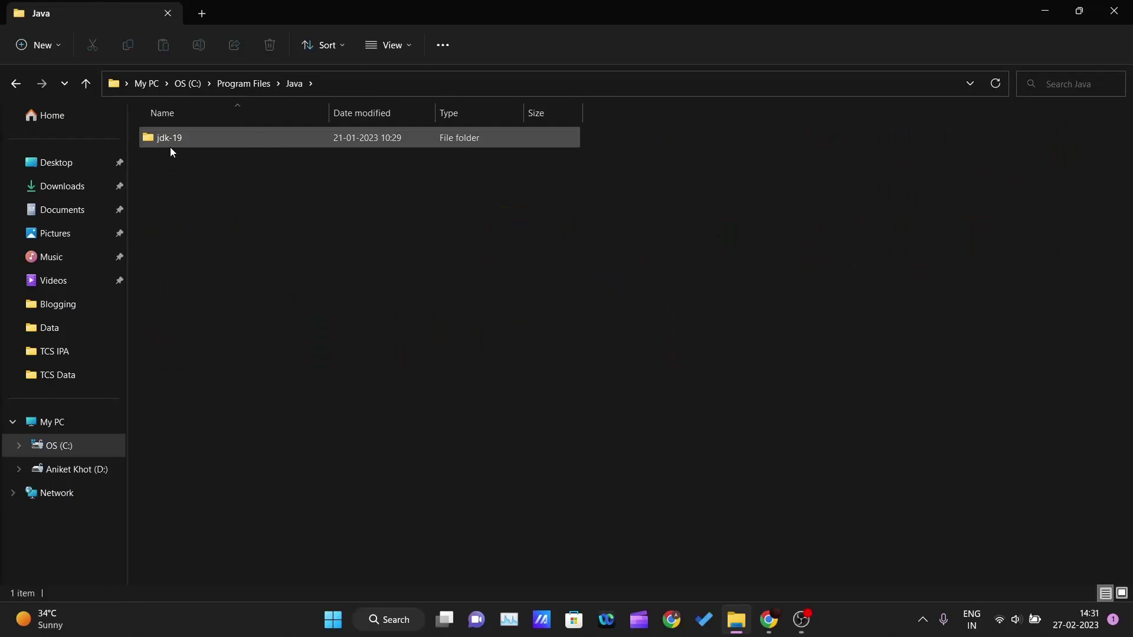
{"action": "mouse_move", "coordinate": [196, 143]}
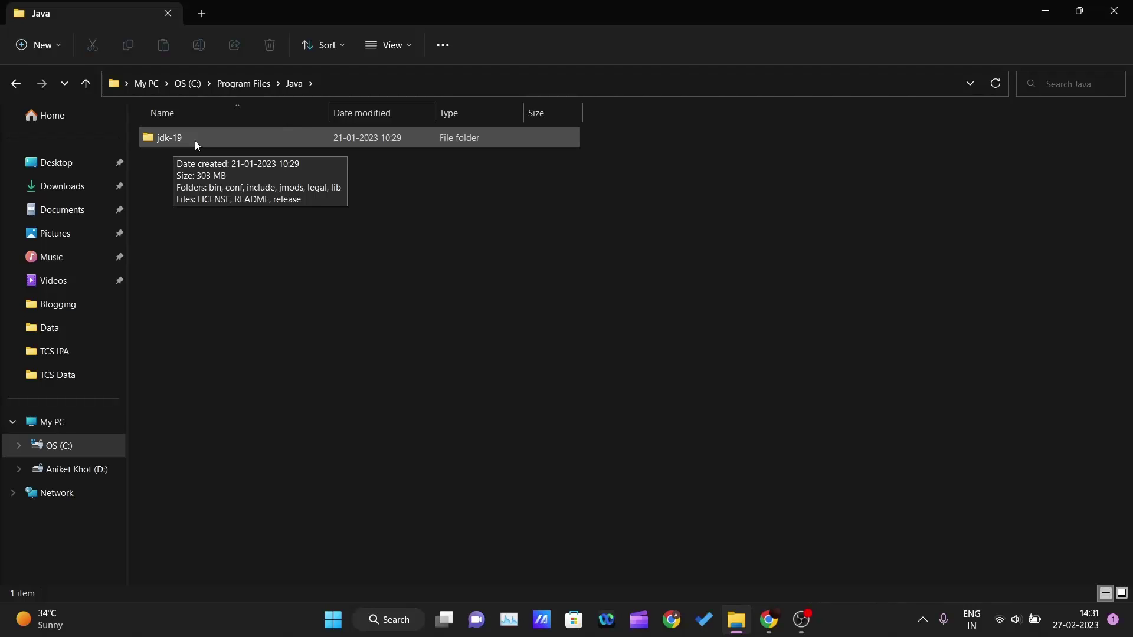
{"action": "double_click", "coordinate": [196, 143]}
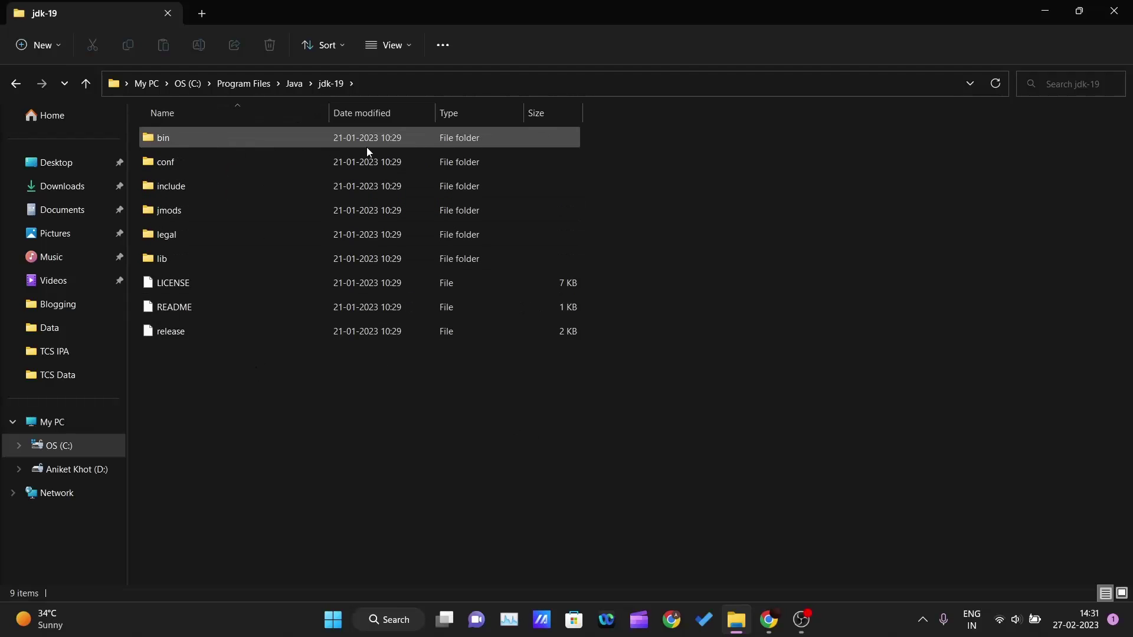
{"action": "double_click", "coordinate": [190, 140]}
- Look through the JDK bin folder's files and copy the folder's full path
{"action": "scroll", "coordinate": [649, 354], "scroll_direction": "down", "scroll_amount": 8}
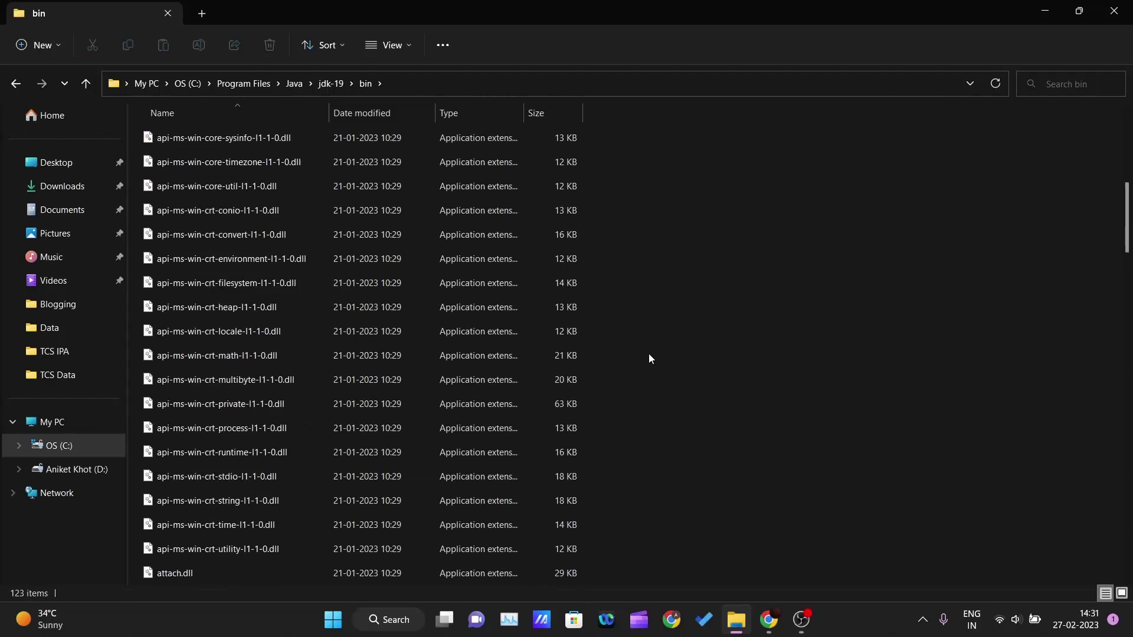
{"action": "scroll", "coordinate": [649, 354], "scroll_direction": "down", "scroll_amount": 12}
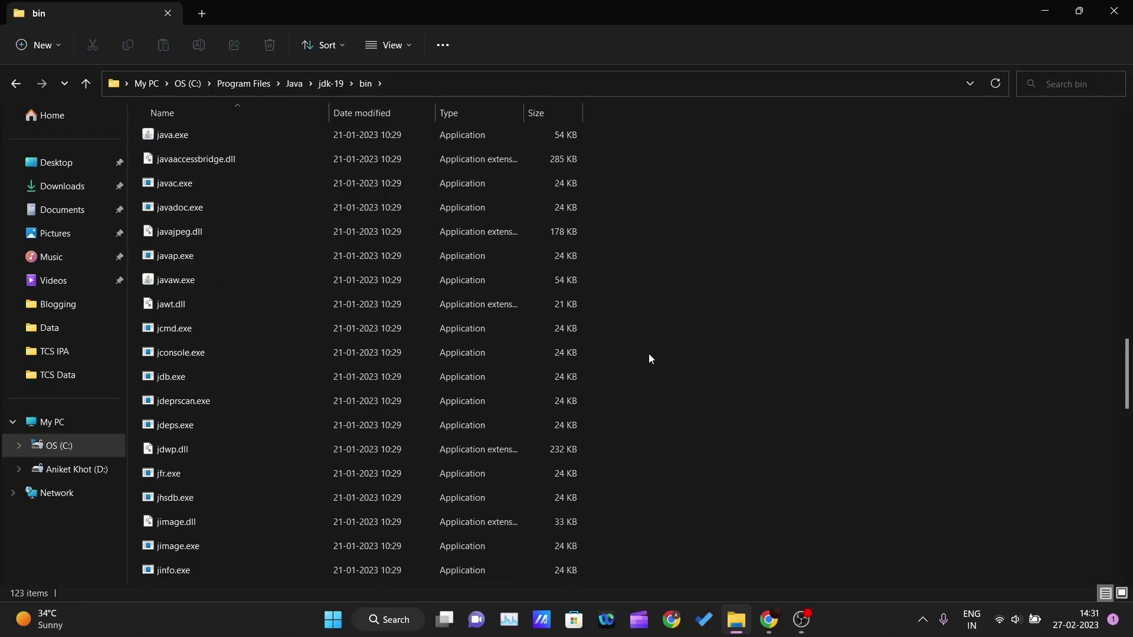
{"action": "scroll", "coordinate": [649, 352], "scroll_direction": "up", "scroll_amount": 20}
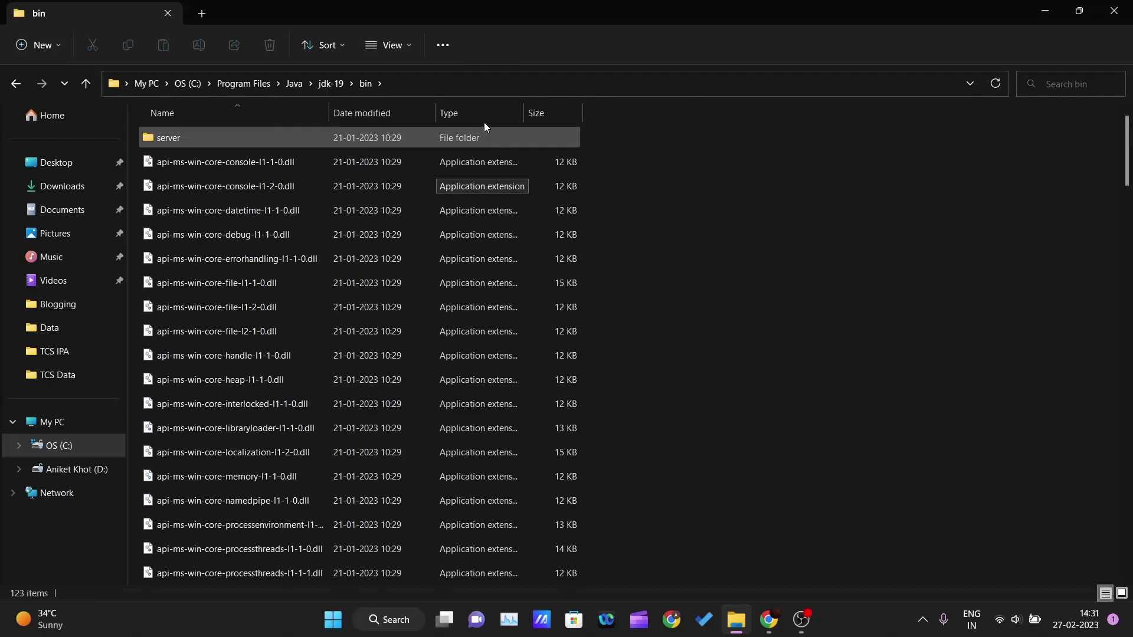
{"action": "left_click", "coordinate": [496, 87]}
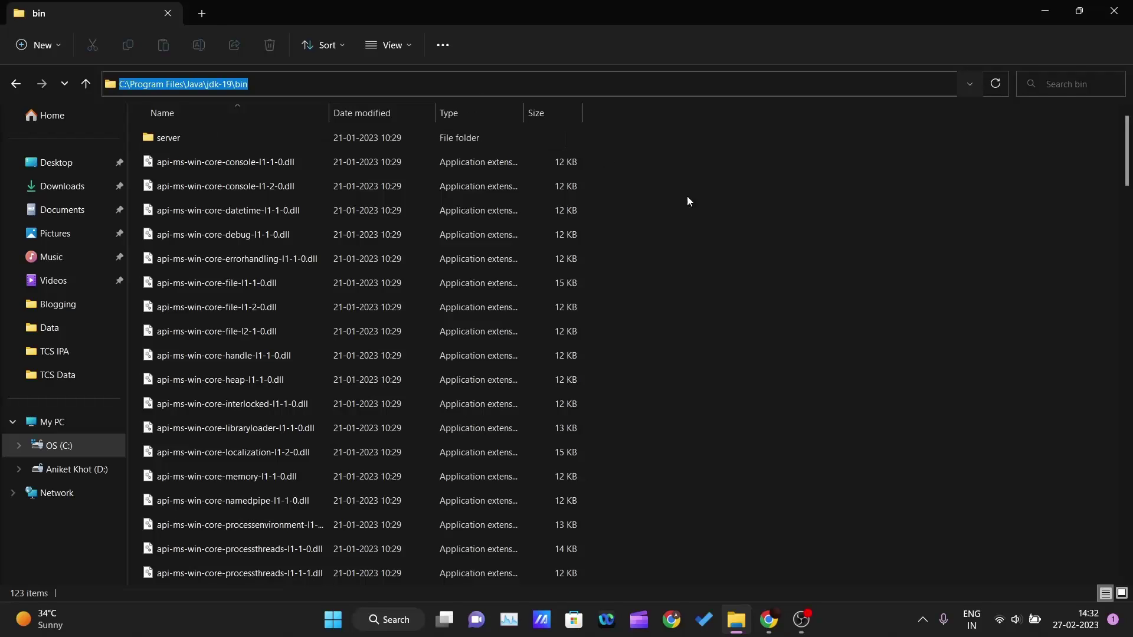
{"action": "left_click", "coordinate": [850, 336]}
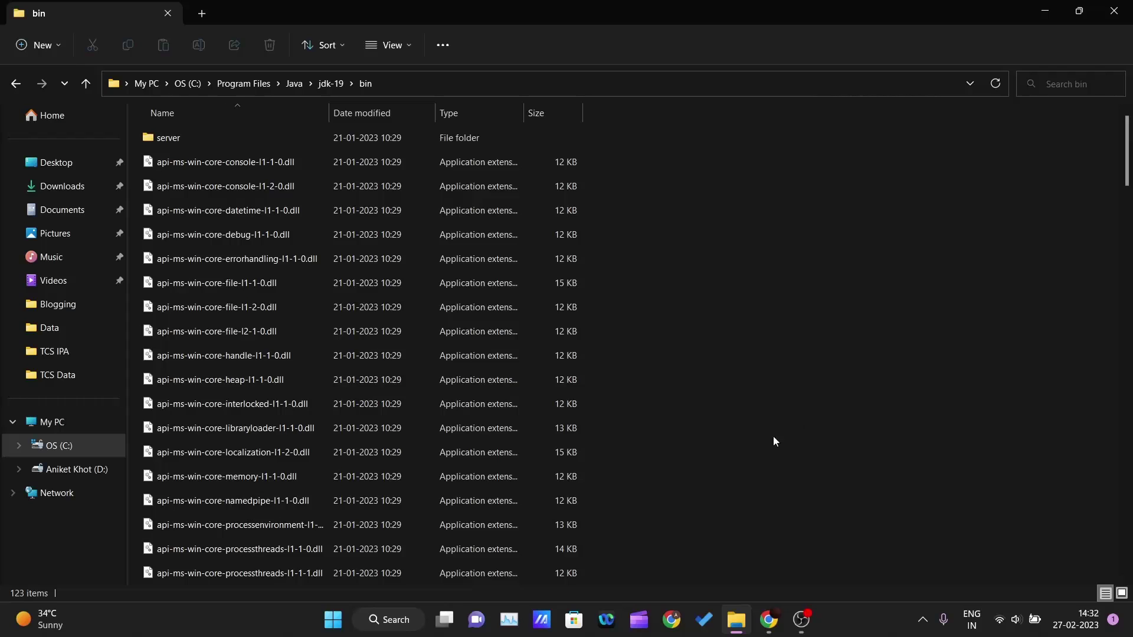
- Search Windows for the system environment variables settings and open the Environment Variables dialog
{"action": "left_click", "coordinate": [331, 622]}
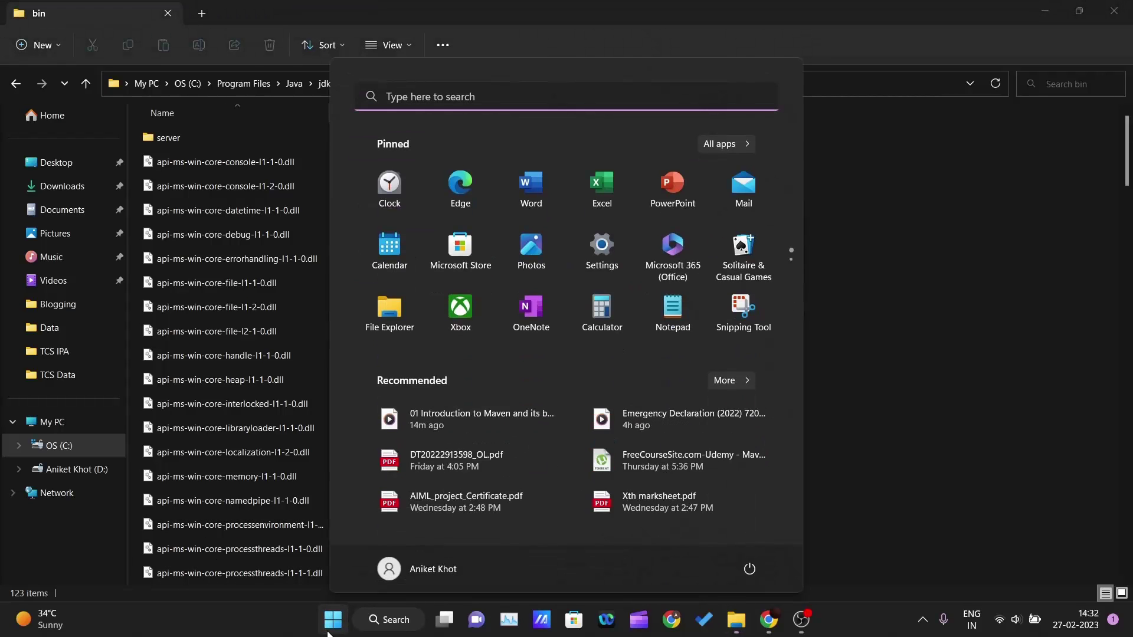
{"action": "type", "text": "edit"}
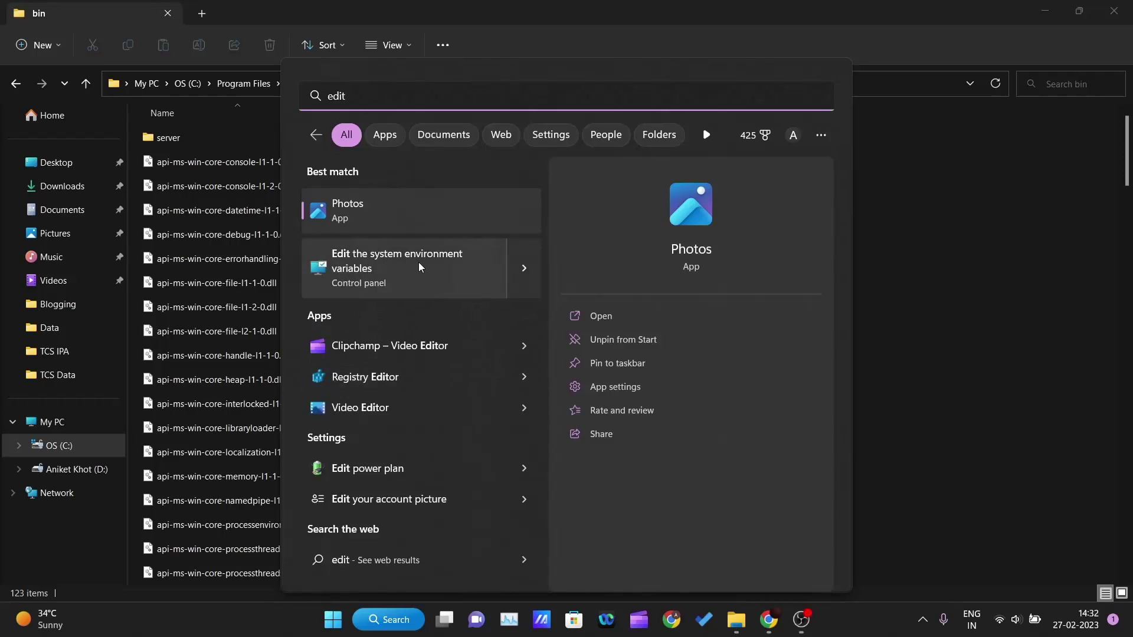
{"action": "left_click", "coordinate": [407, 274]}
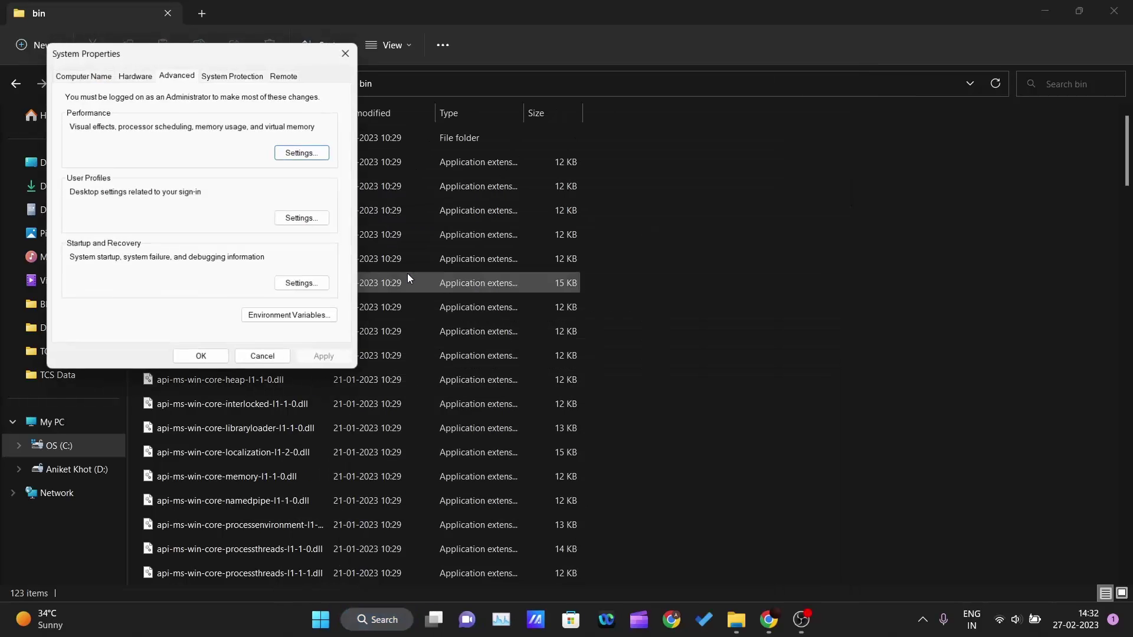
{"action": "left_click_drag", "start_coordinate": [223, 43], "coordinate": [530, 124]}
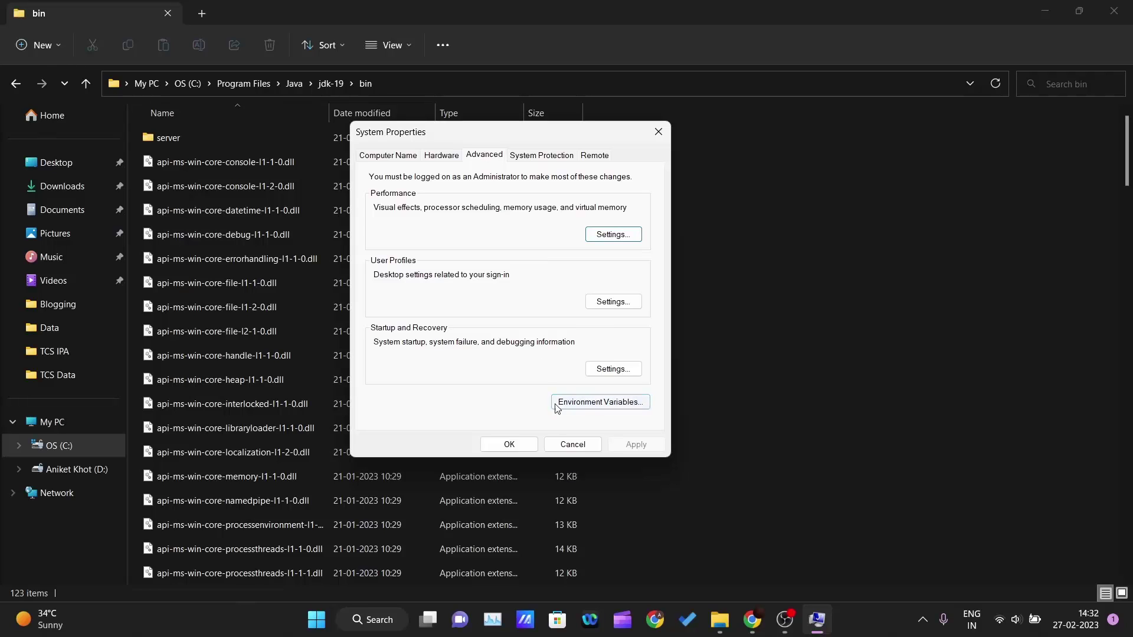
{"action": "left_click", "coordinate": [585, 403]}
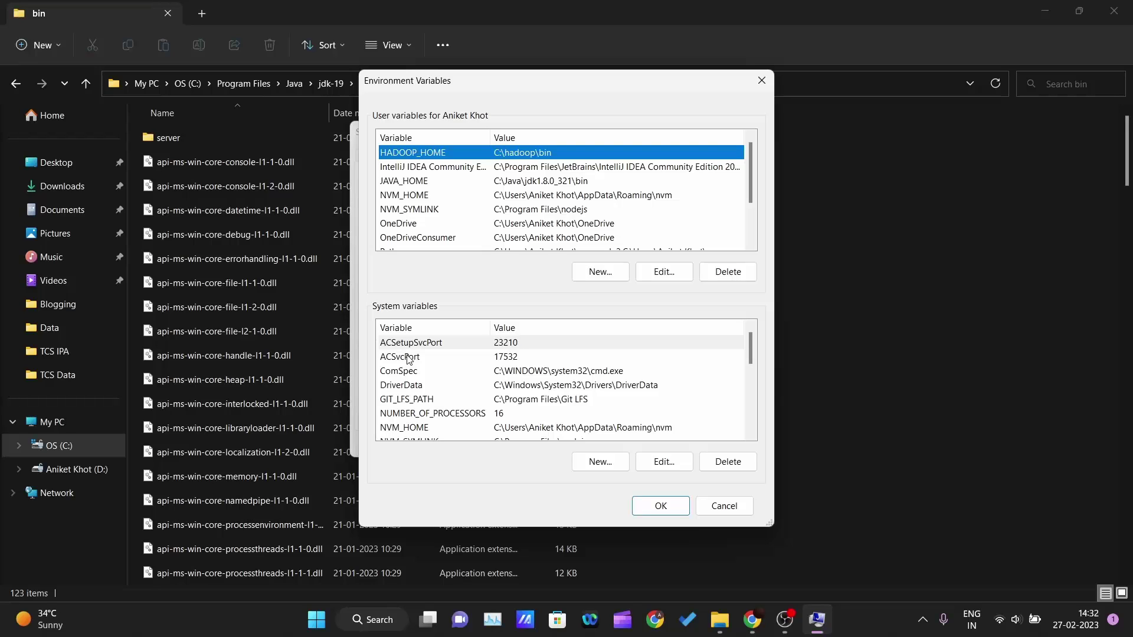
- Add C:\Program Files\Java\jdk-19\bin as a new entry in the system Path variable
{"action": "scroll", "coordinate": [475, 390], "scroll_direction": "down", "scroll_amount": 2}
{"action": "left_click", "coordinate": [396, 390]}
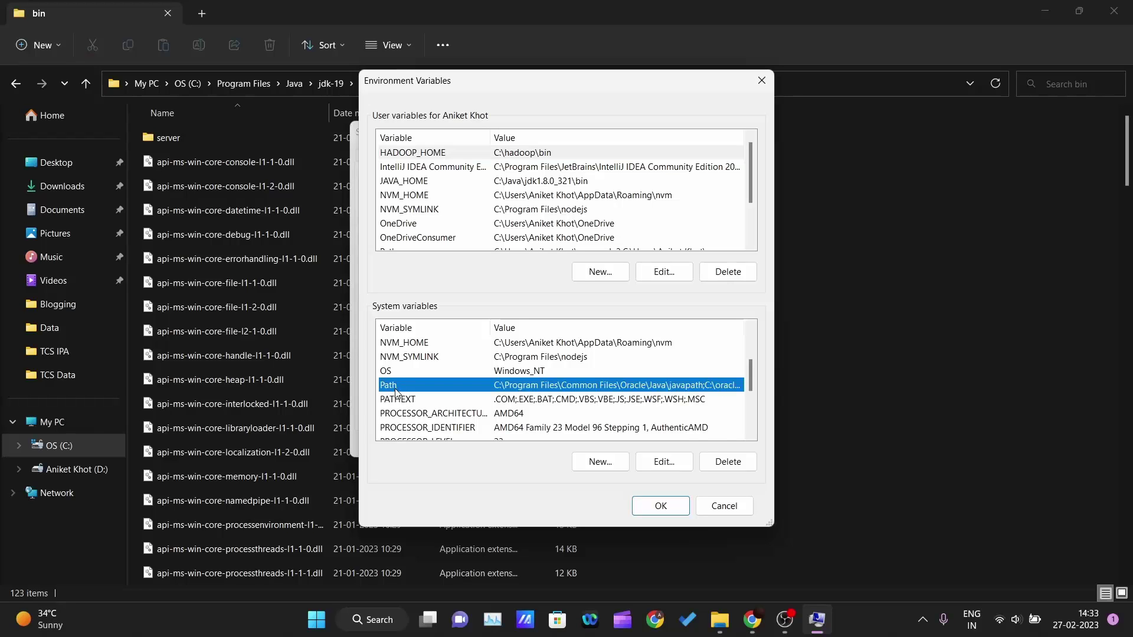
{"action": "left_click", "coordinate": [651, 466]}
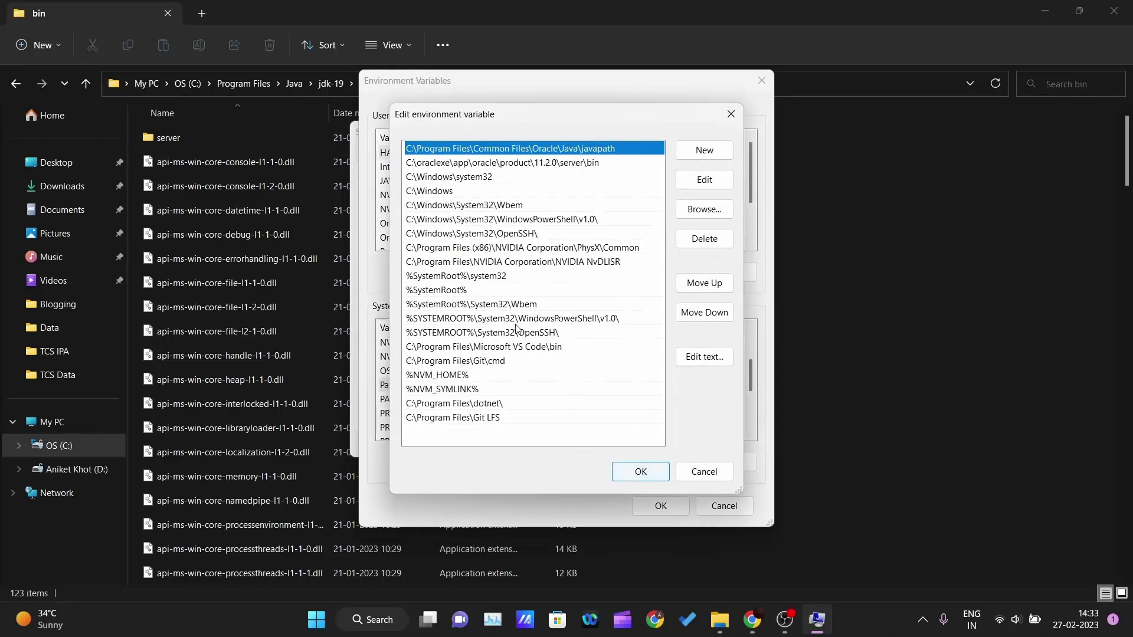
{"action": "left_click", "coordinate": [690, 153]}
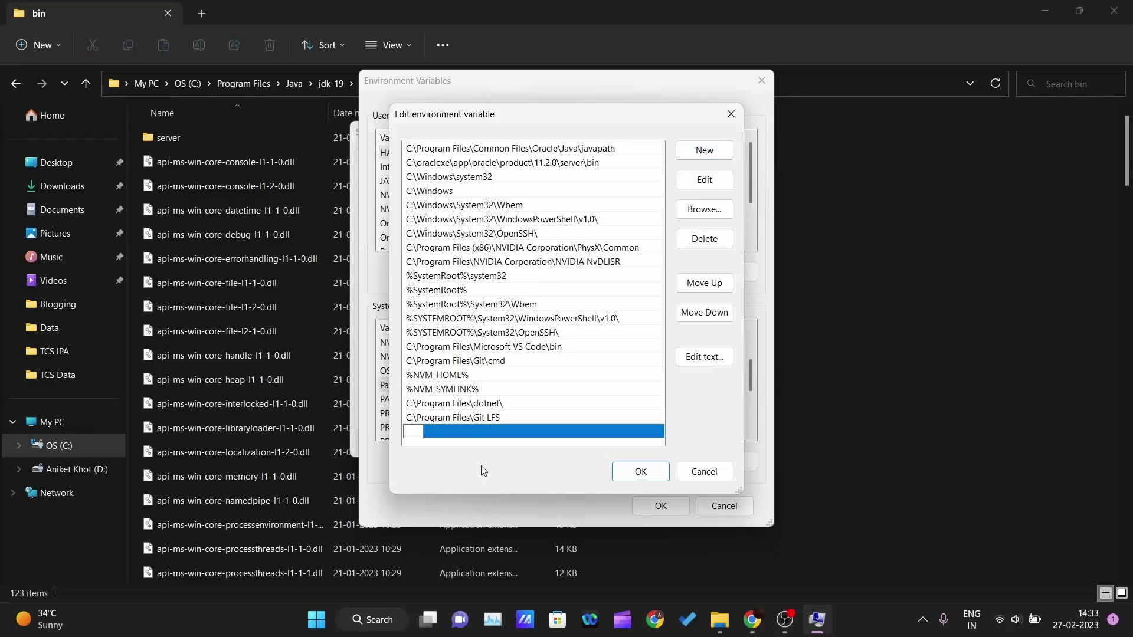
{"action": "type", "text": "C:\\Program Files\\Java\\jdk-19\\bin"}
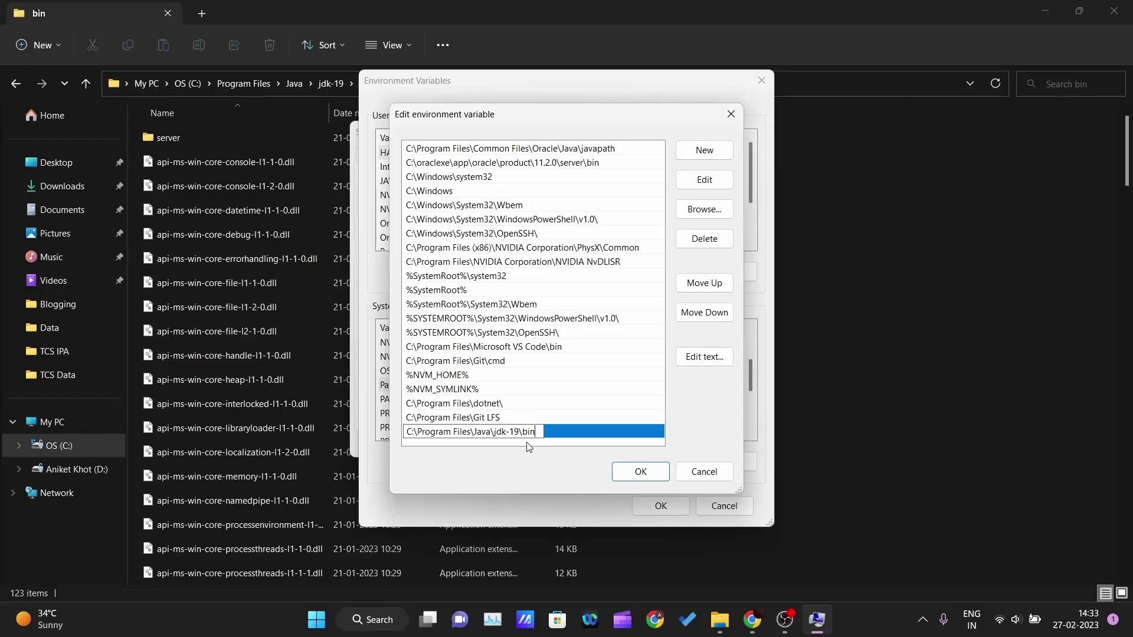
- Delete the newly added jdk-19\bin entry from the system Path variable and accept the list
{"action": "left_click_drag", "start_coordinate": [535, 432], "coordinate": [391, 434]}
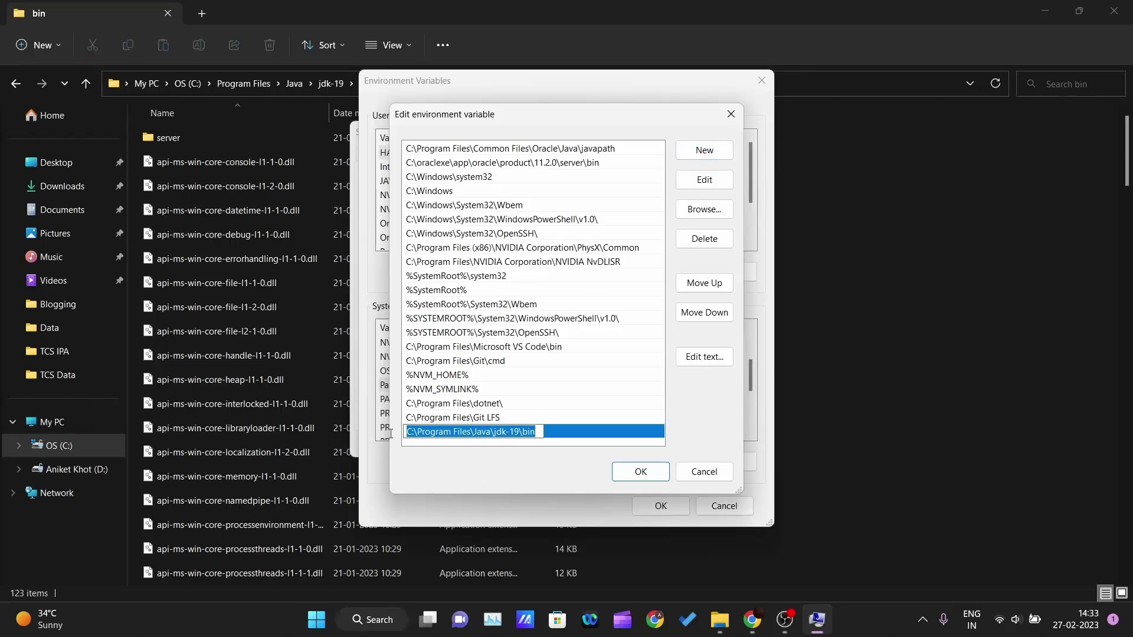
{"action": "left_click", "coordinate": [694, 246]}
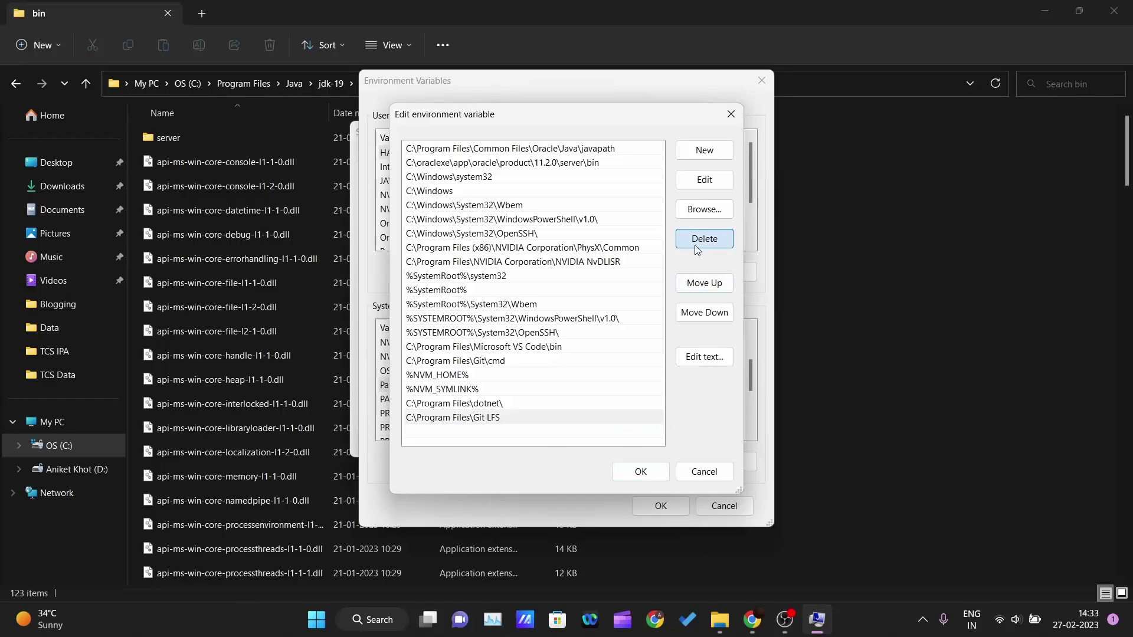
{"action": "left_click", "coordinate": [630, 477]}
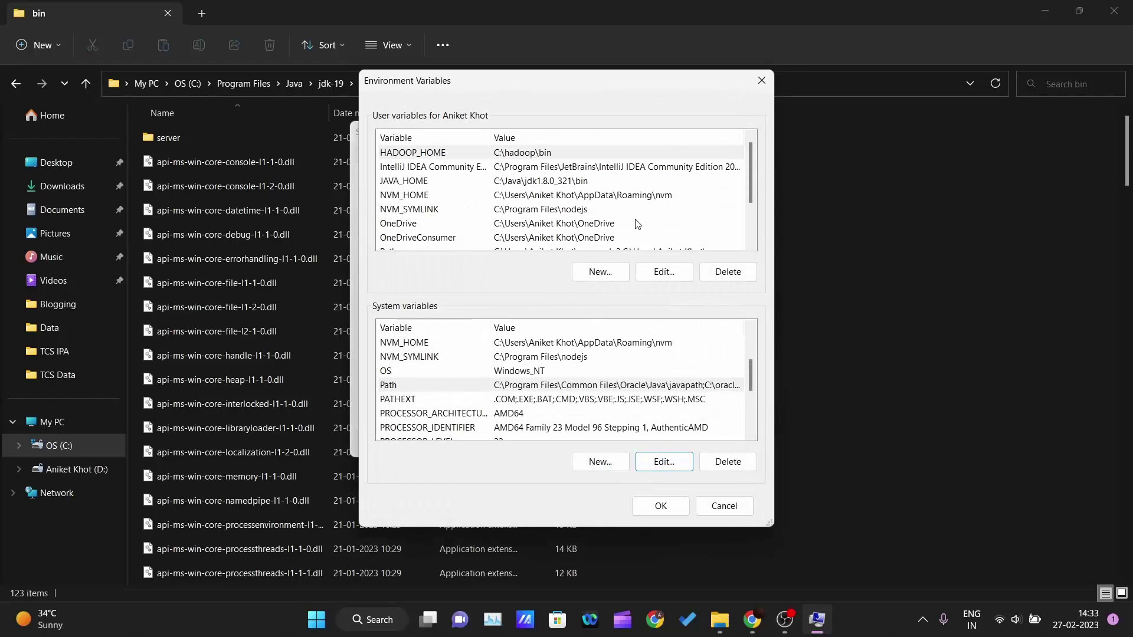
- Add C:\Program Files\Java\jdk-19\bin as a new entry in the user Path variable
{"action": "left_click_drag", "start_coordinate": [752, 183], "coordinate": [752, 206]}
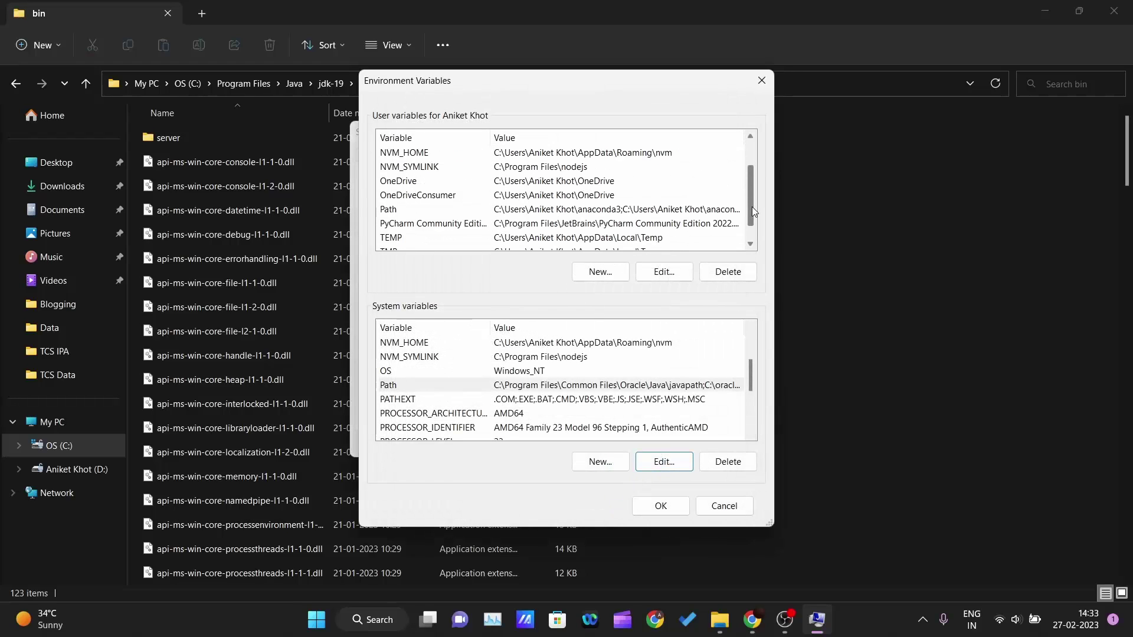
{"action": "left_click", "coordinate": [390, 212]}
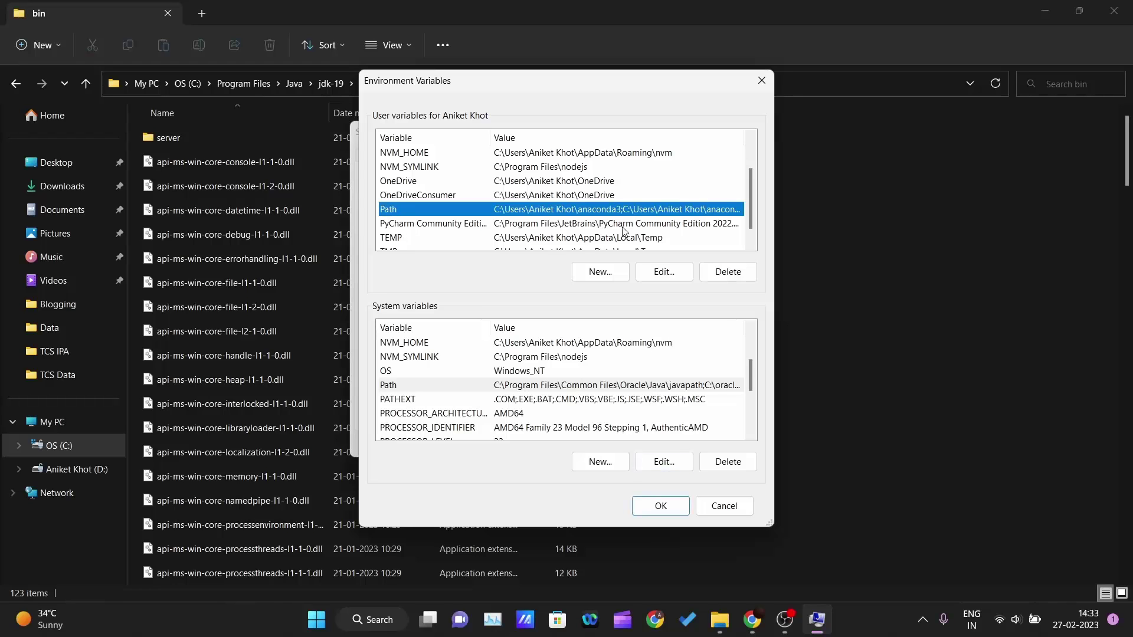
{"action": "left_click", "coordinate": [658, 276]}
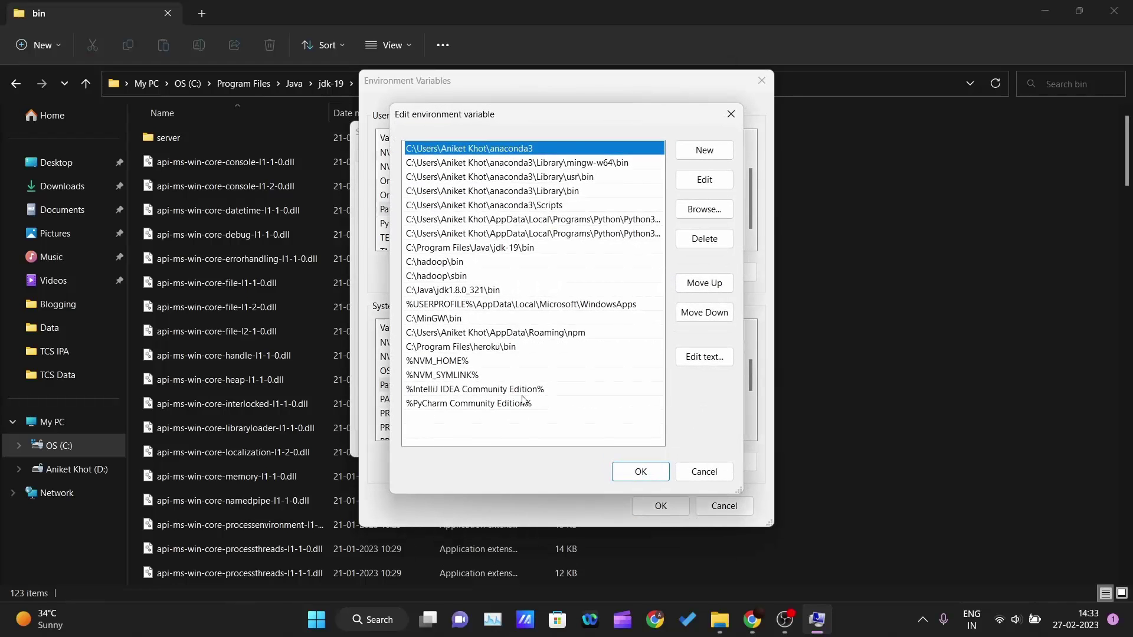
{"action": "left_click", "coordinate": [697, 153]}
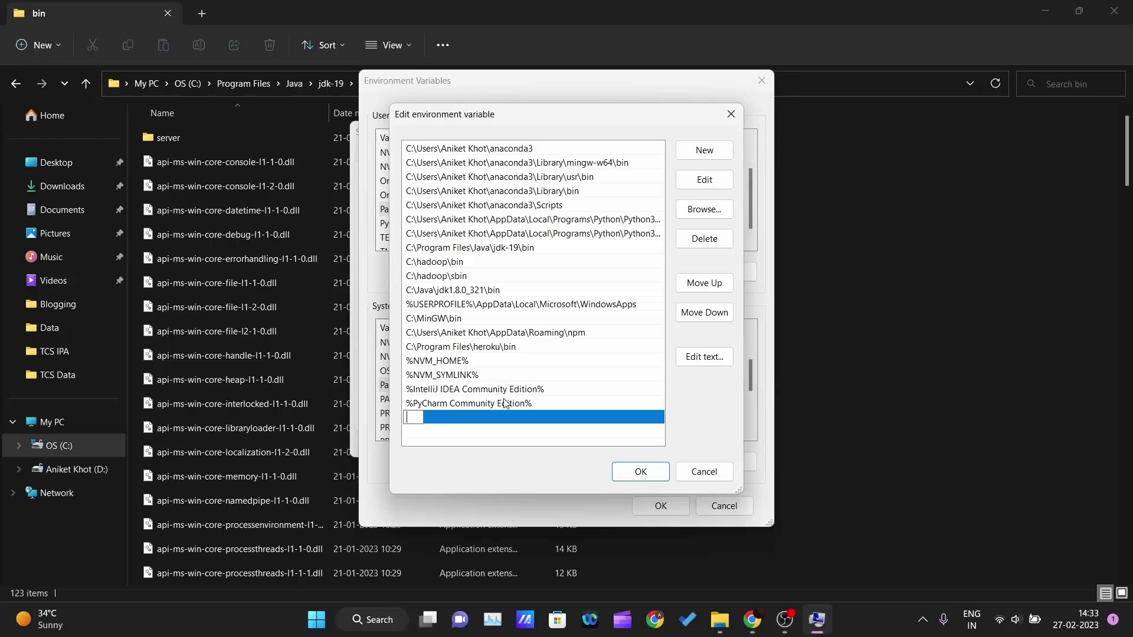
{"action": "type", "text": "C:\\Program Files\\Java\\jdk-19\\bin"}
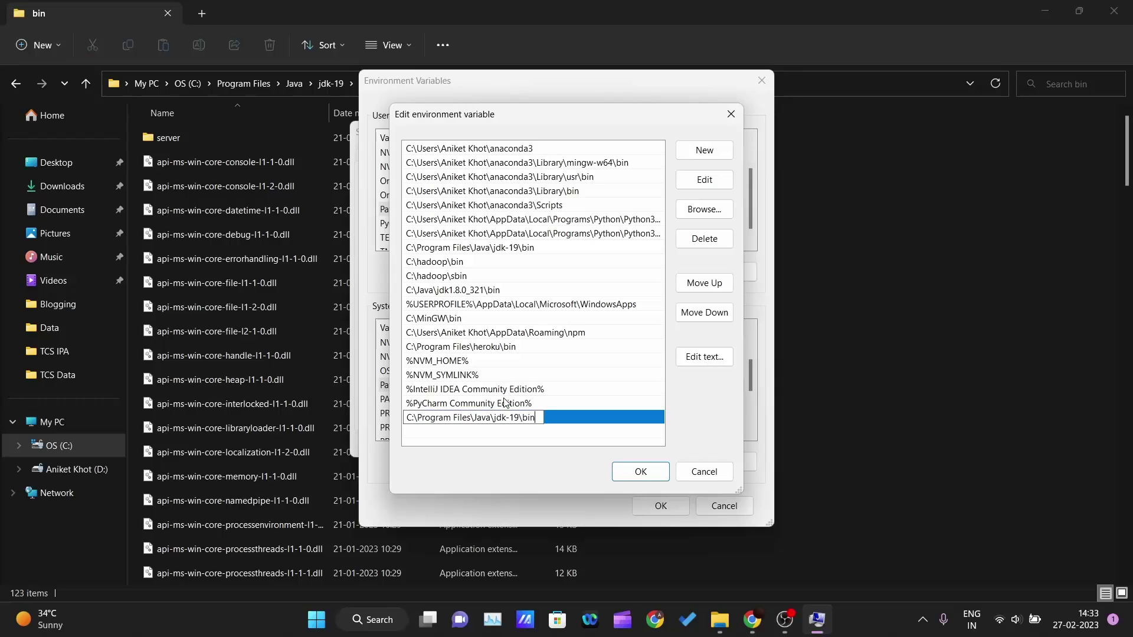
- Delete the newly added jdk-19\bin entry from the user Path variable and accept all open settings dialogs
{"action": "left_click", "coordinate": [697, 243]}
{"action": "left_click", "coordinate": [637, 473]}
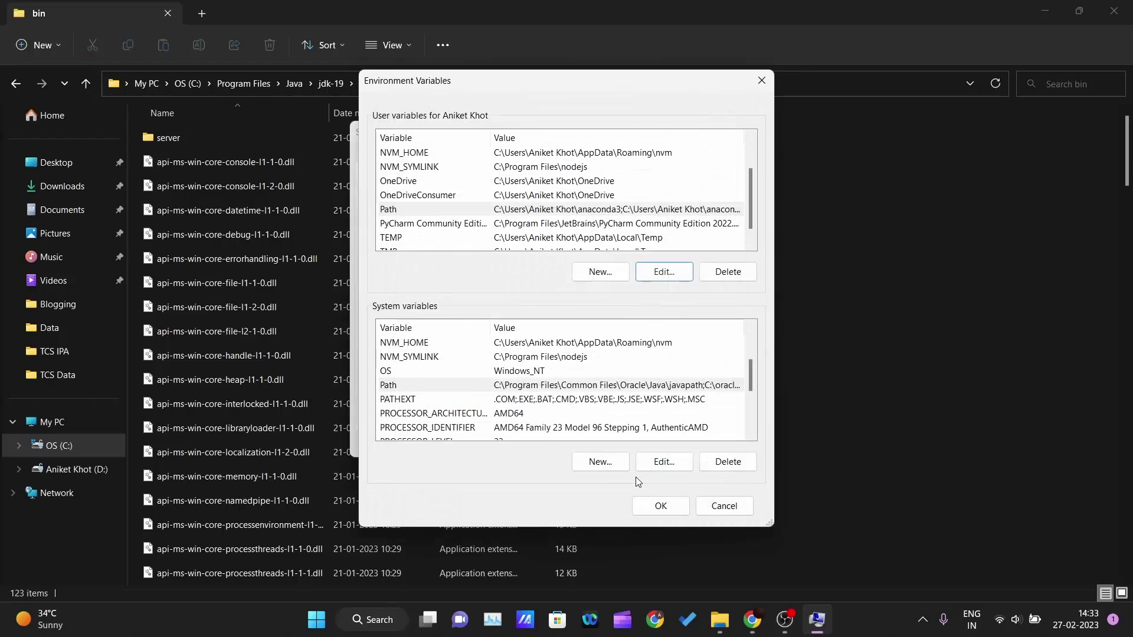
{"action": "left_click", "coordinate": [665, 507]}
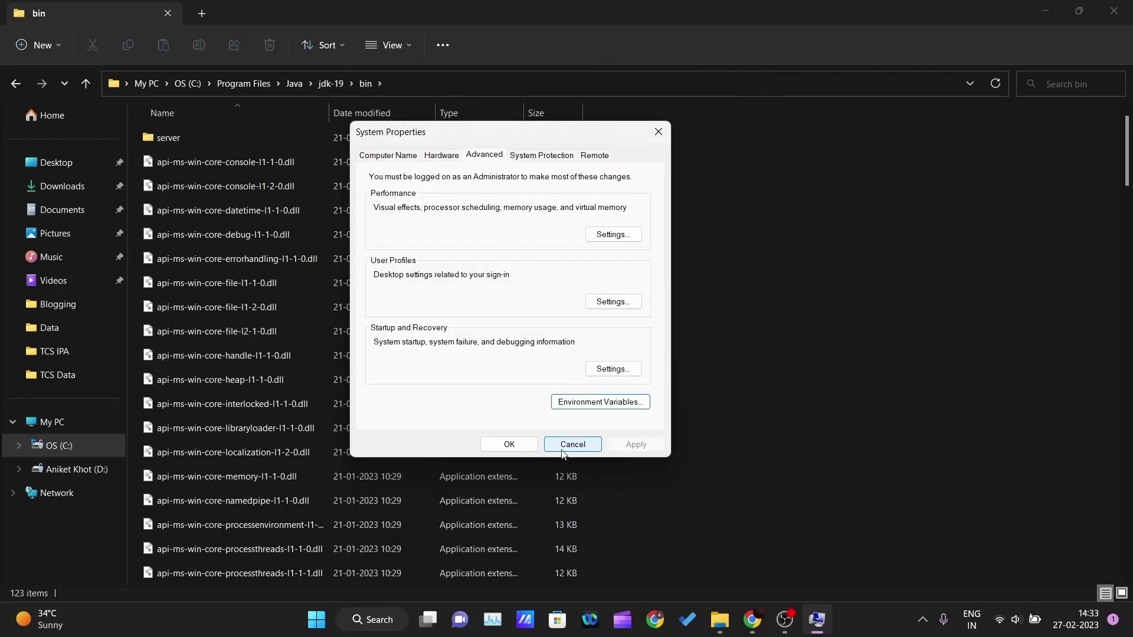
{"action": "left_click", "coordinate": [508, 445]}
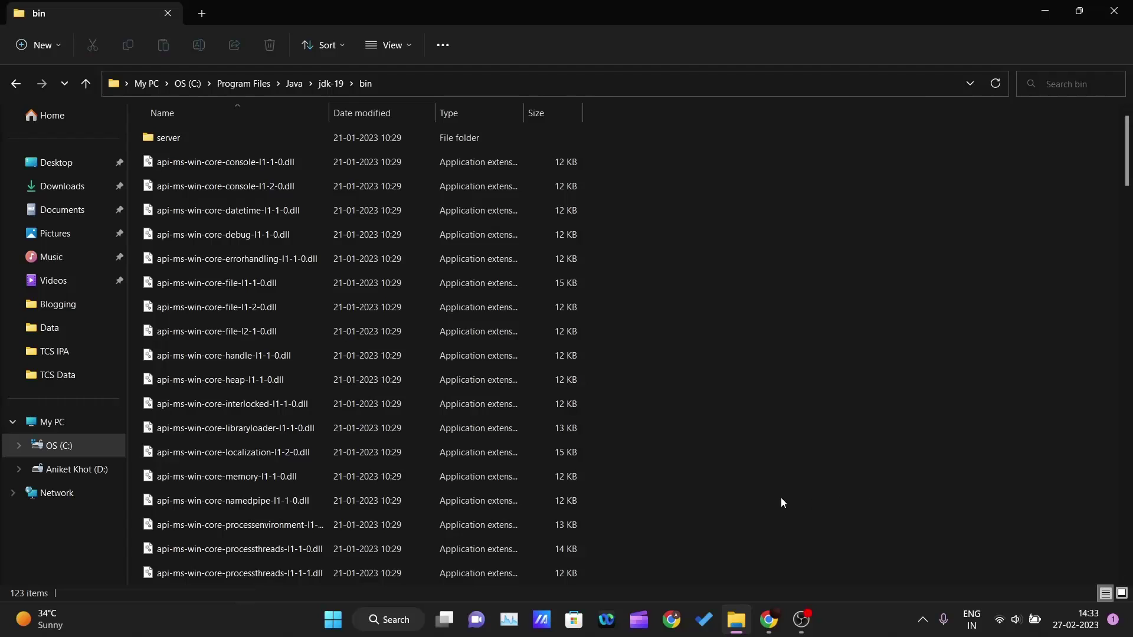
- Switch to Chrome and launch the downloaded jdk-19_windows-x64_bin.exe installer
{"action": "left_click", "coordinate": [742, 608]}
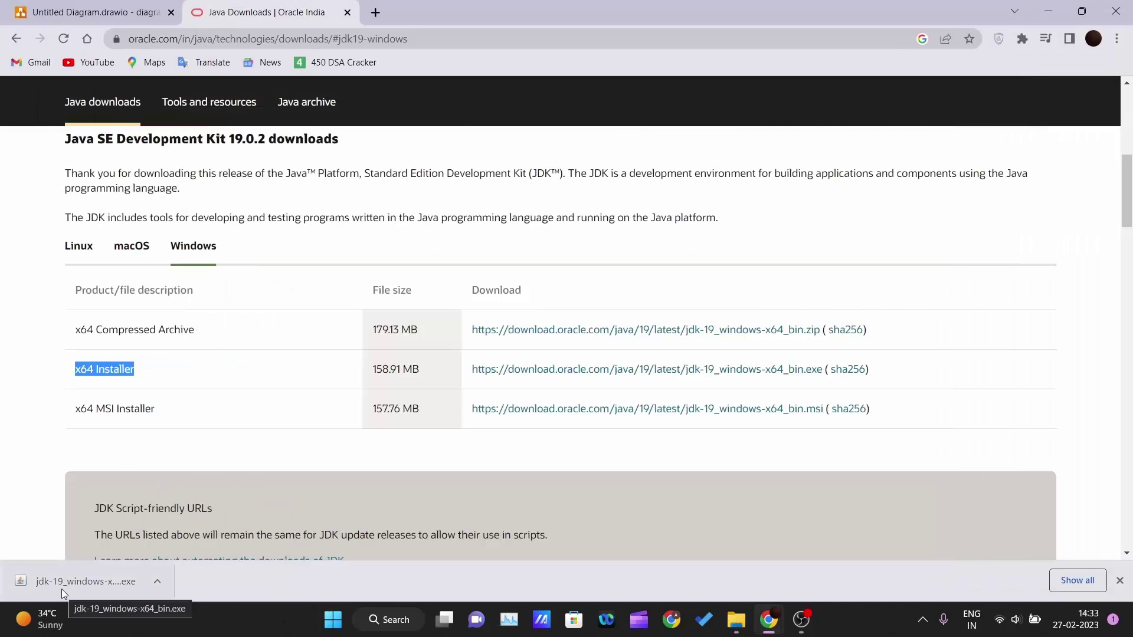
{"action": "left_click", "coordinate": [61, 588]}
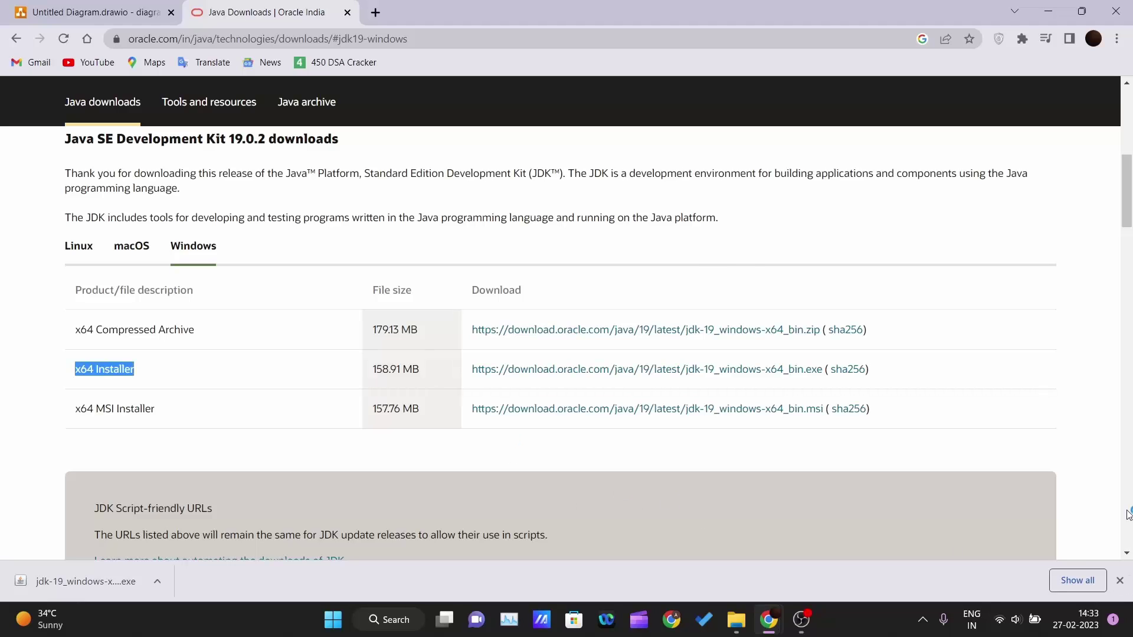
- Bring up the JDK 19.0.2 installer prompt, decline the reinstallation, and close the Java Downloads browser tab
{"action": "left_click", "coordinate": [1120, 584]}
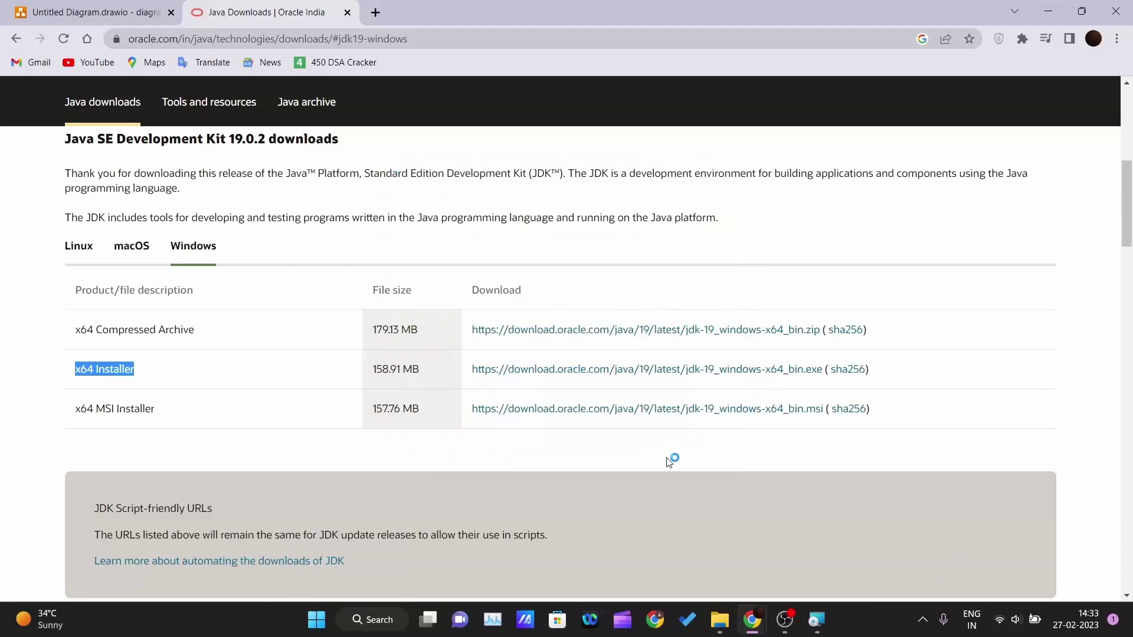
{"action": "left_click", "coordinate": [816, 620]}
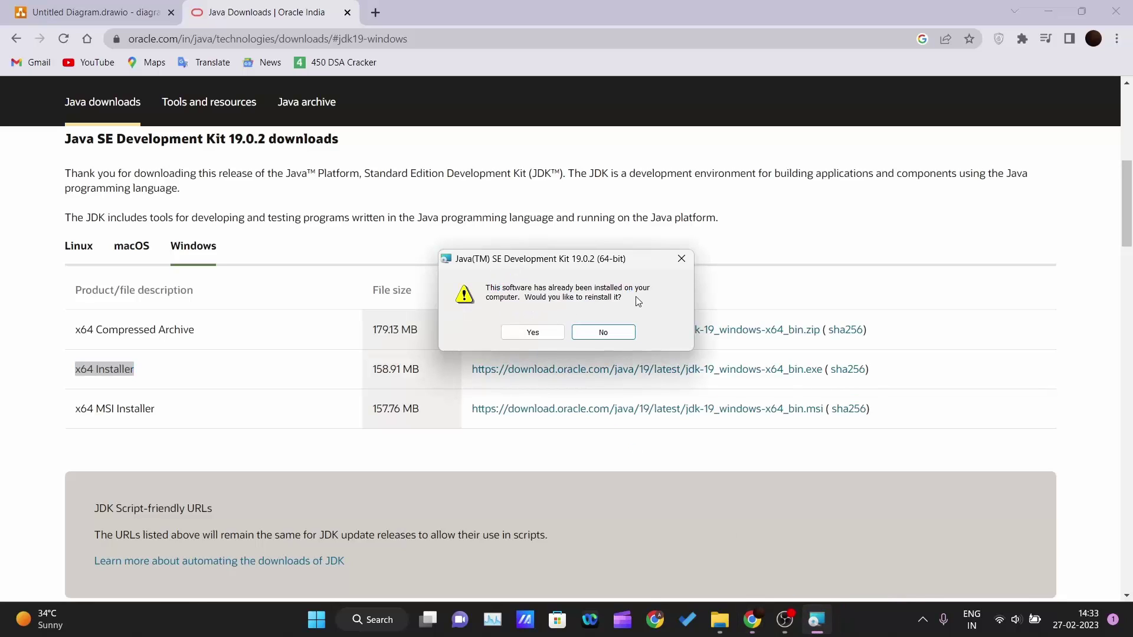
{"action": "left_click", "coordinate": [632, 333]}
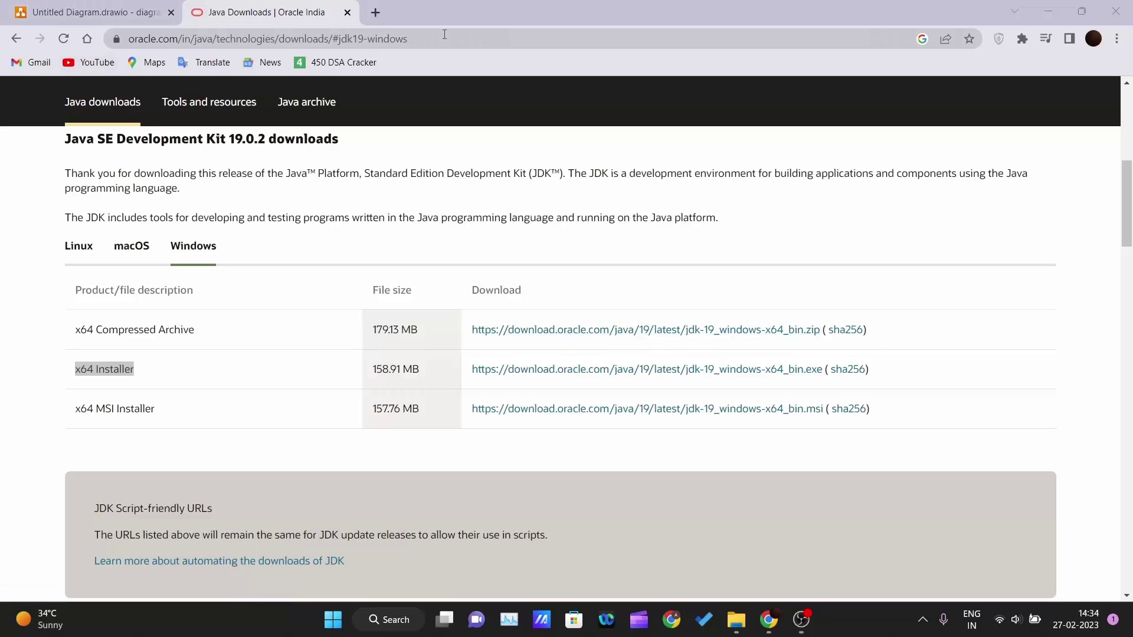
{"action": "left_click", "coordinate": [350, 15]}
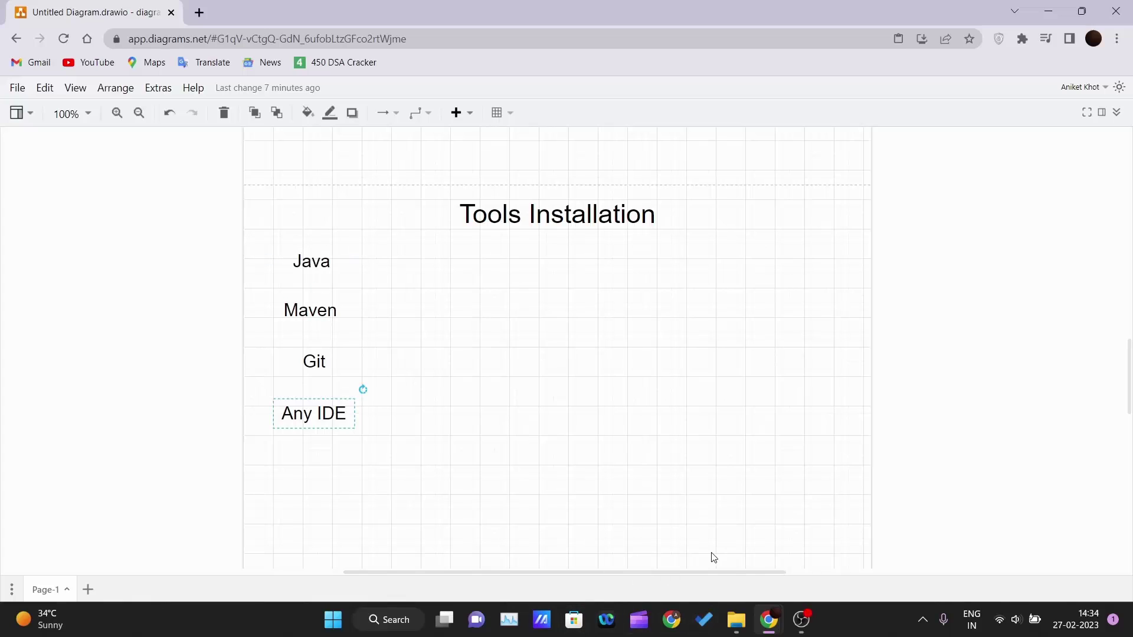
- Open a Windows PowerShell terminal and check the installed Java version with java --version
{"action": "right_click", "coordinate": [334, 621]}
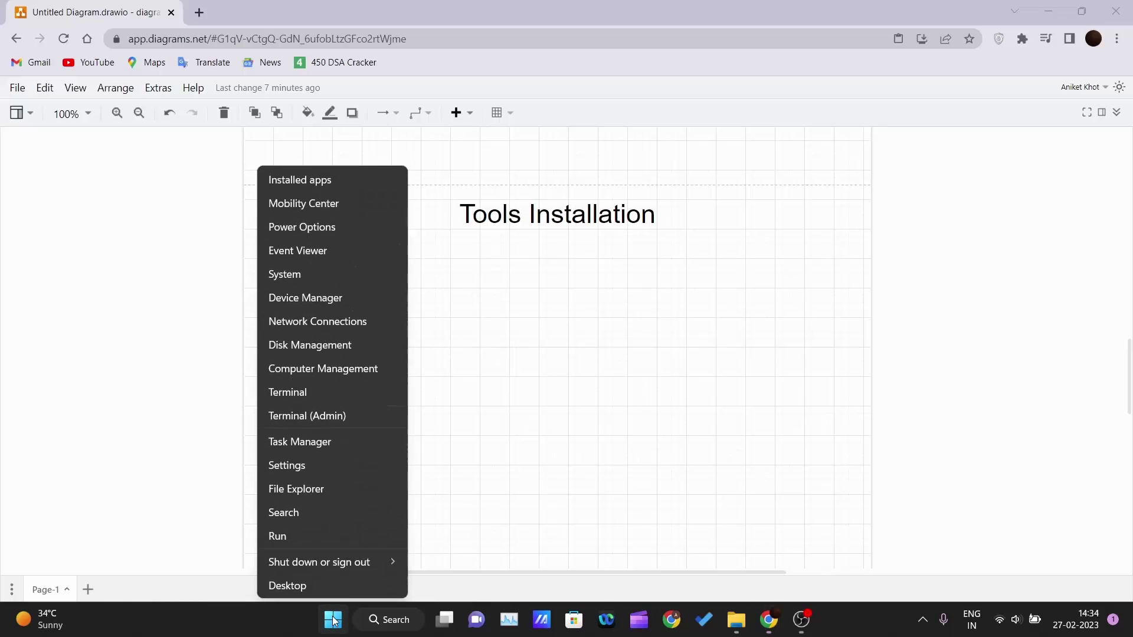
{"action": "left_click", "coordinate": [309, 393]}
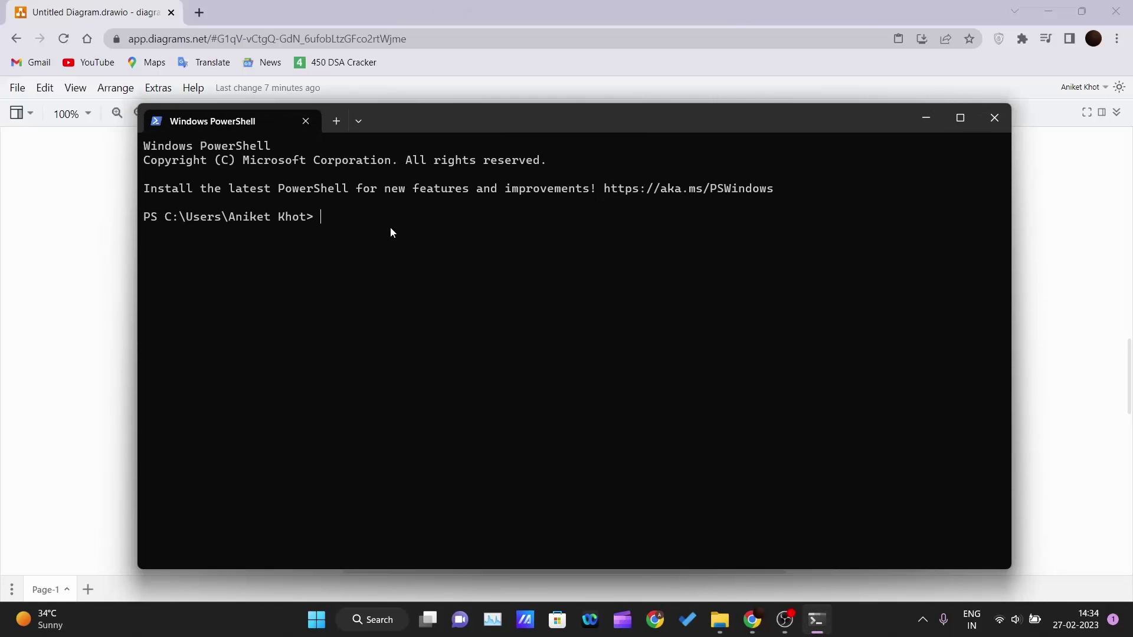
{"action": "type", "text": "java --version"}
{"action": "key", "text": "Return"}
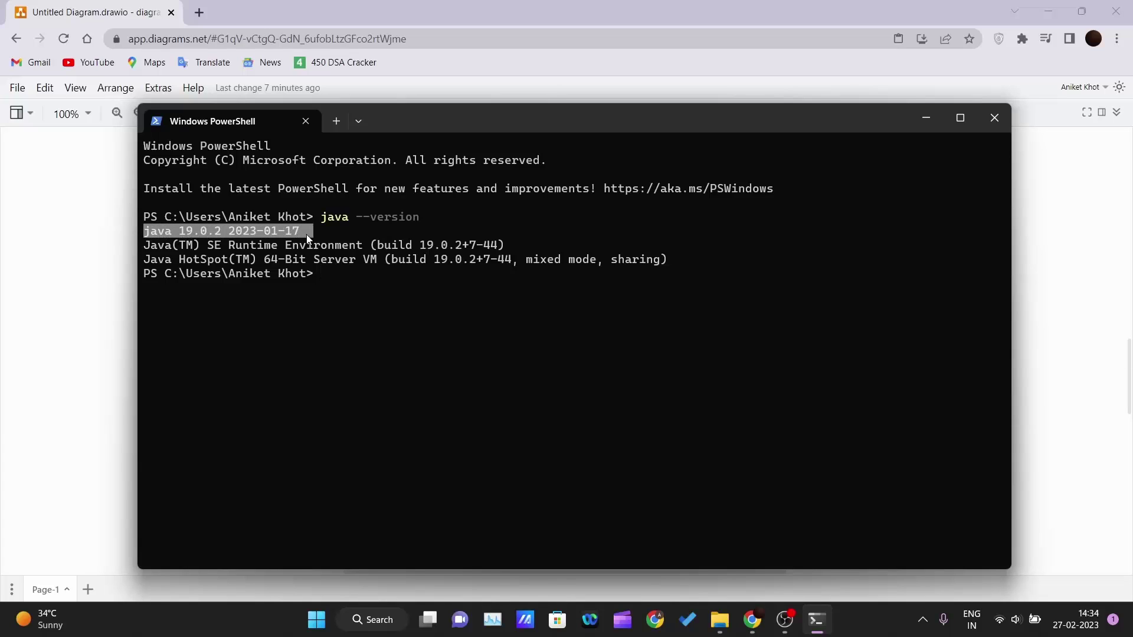
- Examine the version output lines and the java command in the terminal, and minimize its window
{"action": "left_click_drag", "start_coordinate": [307, 234], "coordinate": [670, 264]}
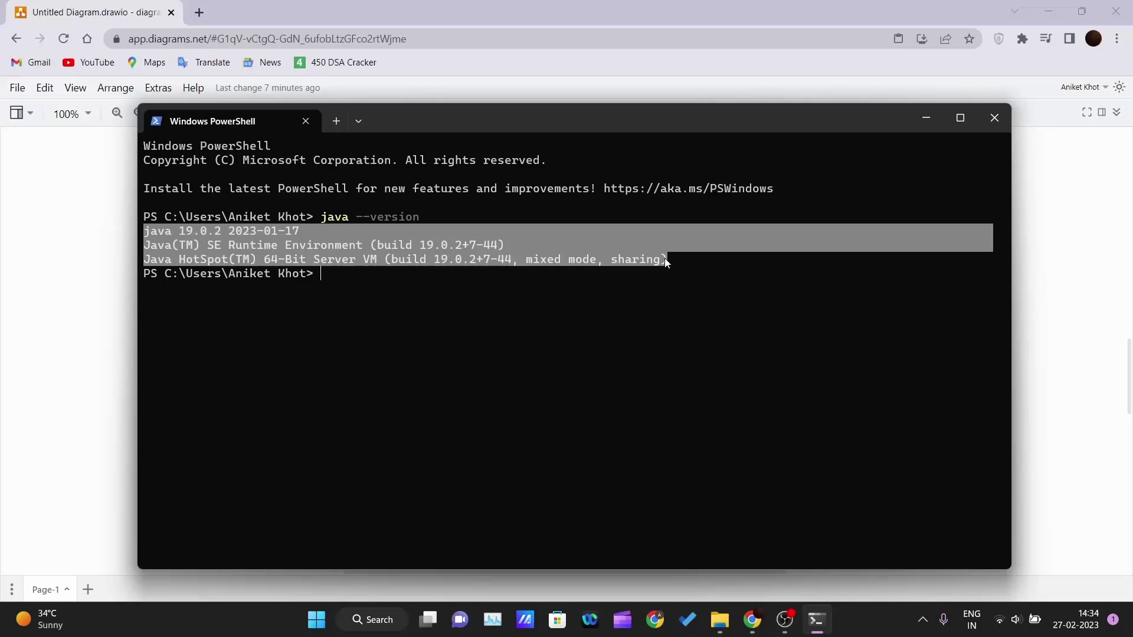
{"action": "left_click", "coordinate": [441, 257]}
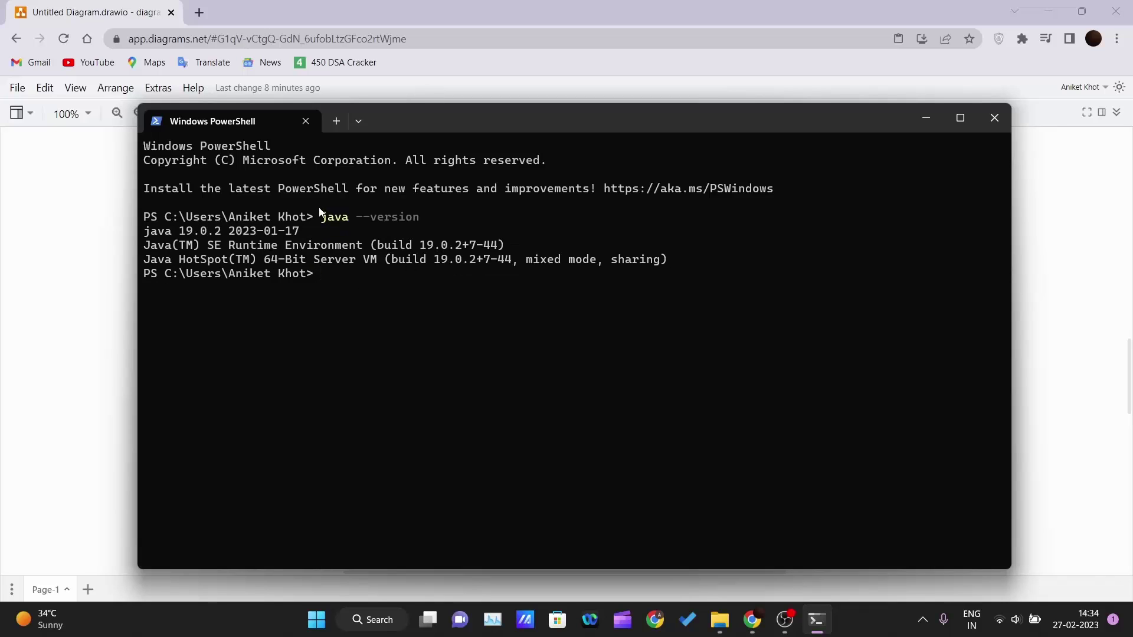
{"action": "left_click_drag", "start_coordinate": [322, 217], "coordinate": [348, 216]}
{"action": "left_click", "coordinate": [345, 285]}
{"action": "left_click", "coordinate": [924, 119]}
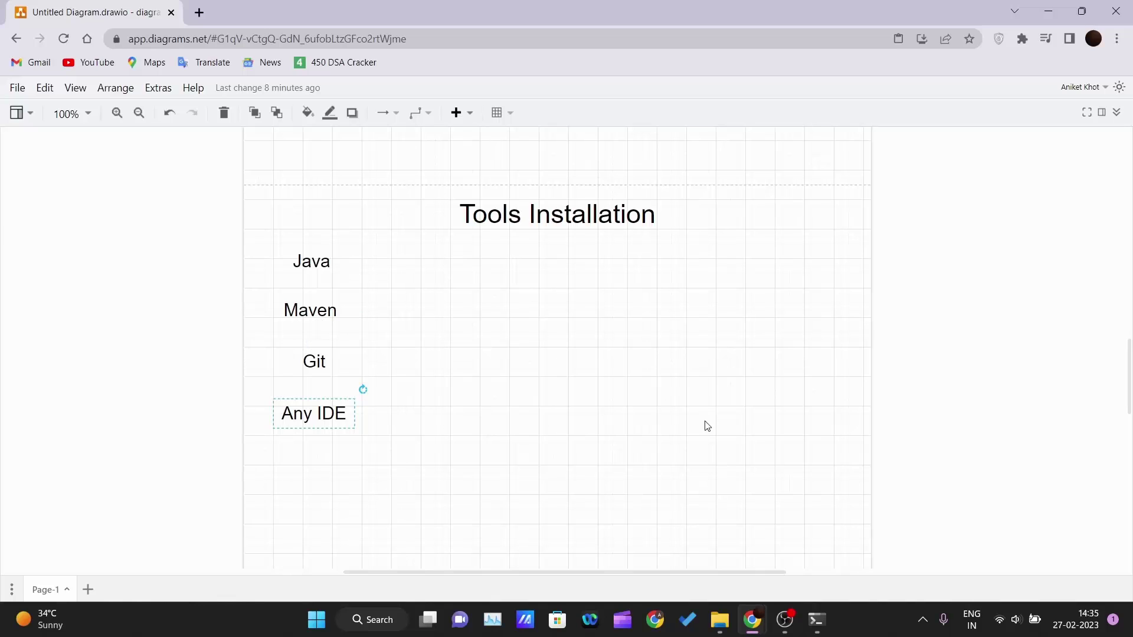
- Search Google for "download maven" in a new browser tab
{"action": "left_click", "coordinate": [200, 21]}
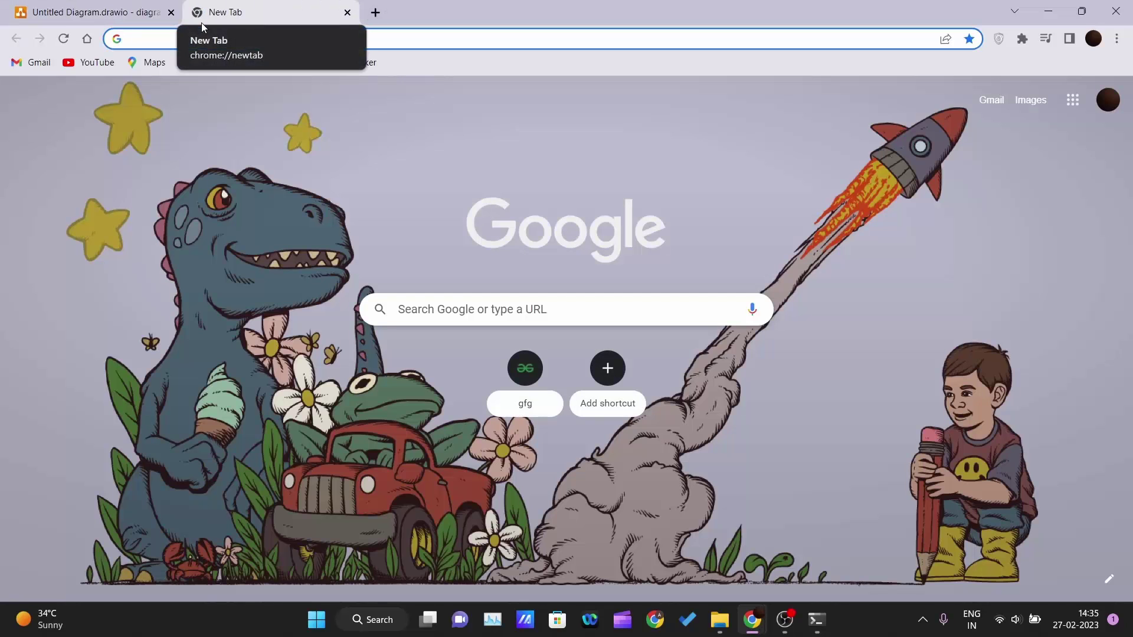
{"action": "type", "text": "download"}
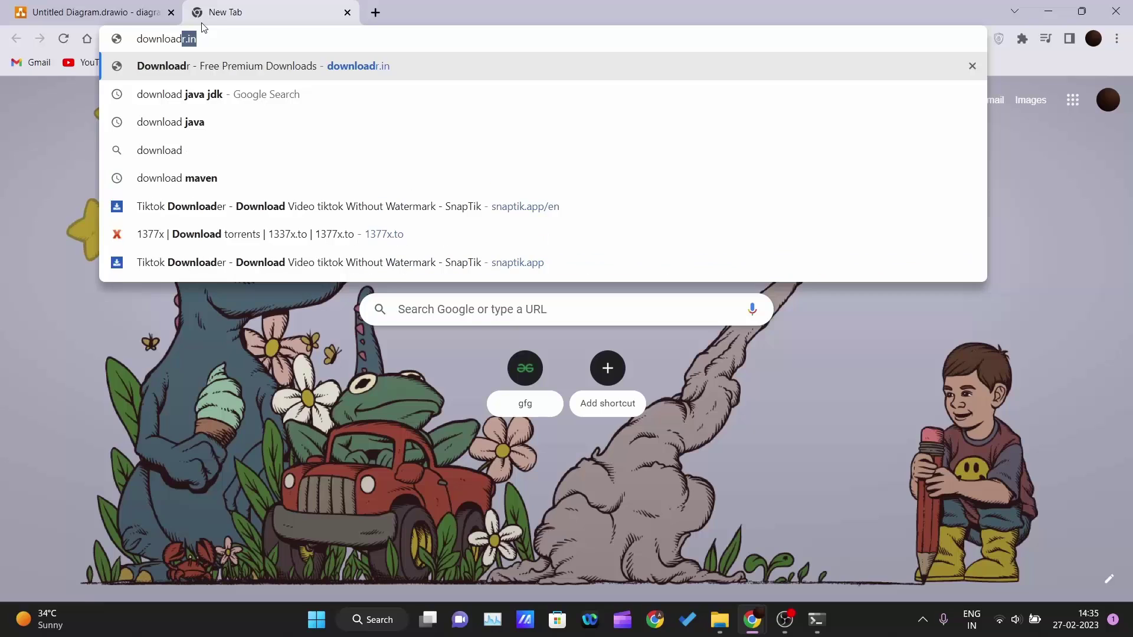
{"action": "type", "text": " mace"}
{"action": "type", "text": "n"}
{"action": "key", "text": "Return"}
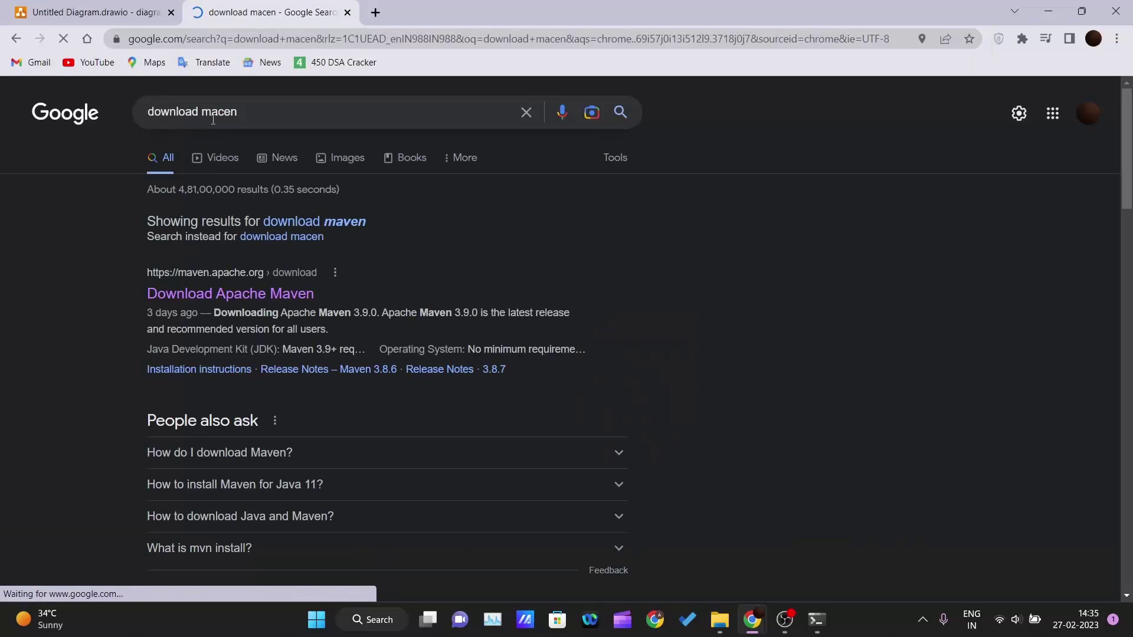
{"action": "left_click", "coordinate": [223, 120]}
{"action": "key", "text": "BackSpace"}
{"action": "type", "text": "v"}
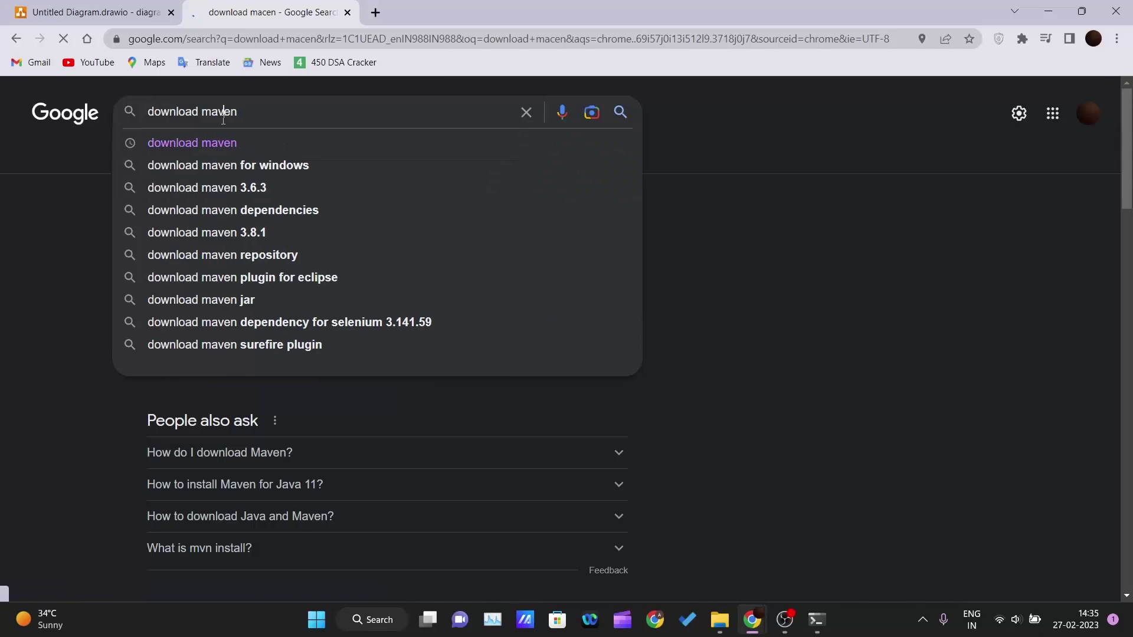
{"action": "key", "text": "Return"}
- Open the Download Apache Maven search result from maven.apache.org
{"action": "left_click_drag", "start_coordinate": [124, 238], "coordinate": [329, 223]}
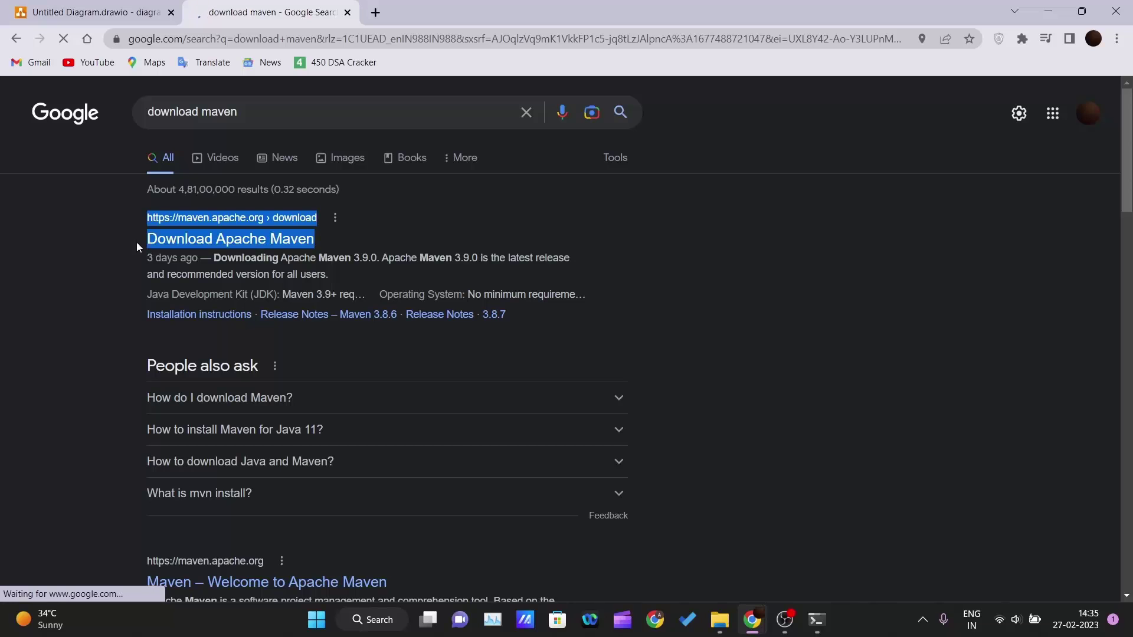
{"action": "left_click", "coordinate": [104, 243]}
{"action": "left_click", "coordinate": [176, 243]}
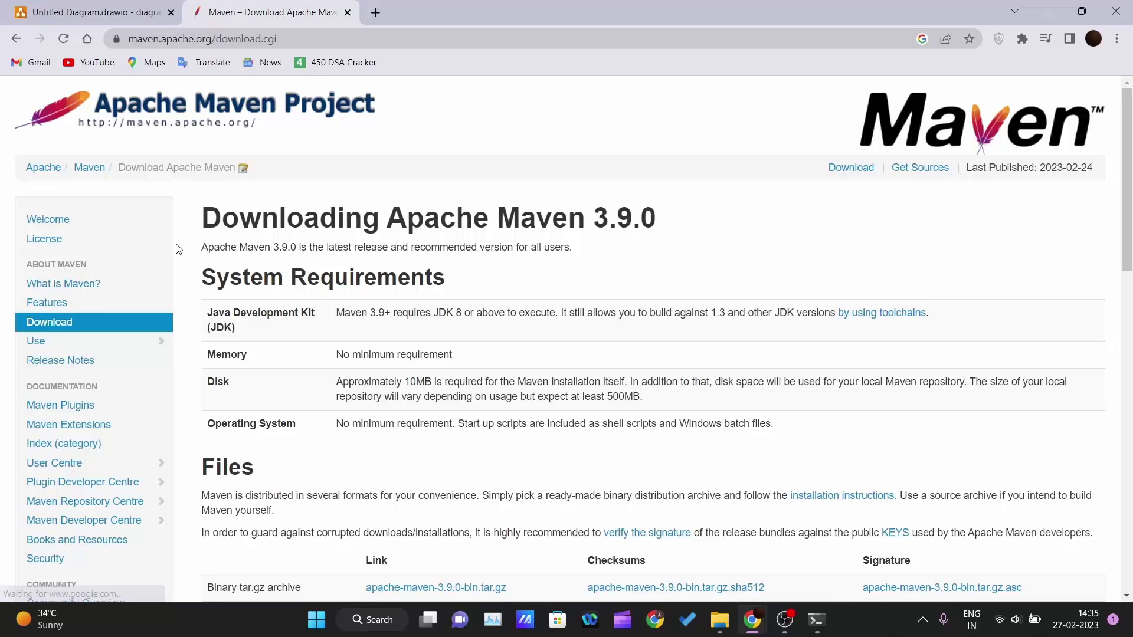
- Examine the JDK entry in Maven's System Requirements and compare it with the Tools Installation list in the diagram
{"action": "scroll", "coordinate": [245, 334], "scroll_direction": "down", "scroll_amount": 5}
{"action": "scroll", "coordinate": [247, 334], "scroll_direction": "up", "scroll_amount": 5}
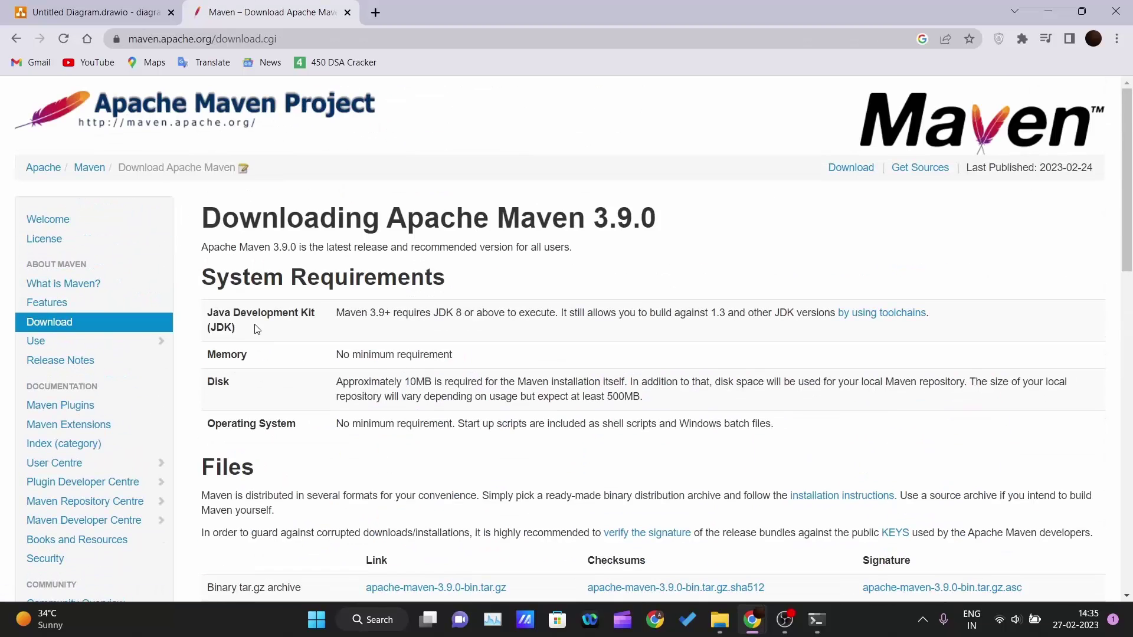
{"action": "left_click_drag", "start_coordinate": [214, 284], "coordinate": [873, 425]}
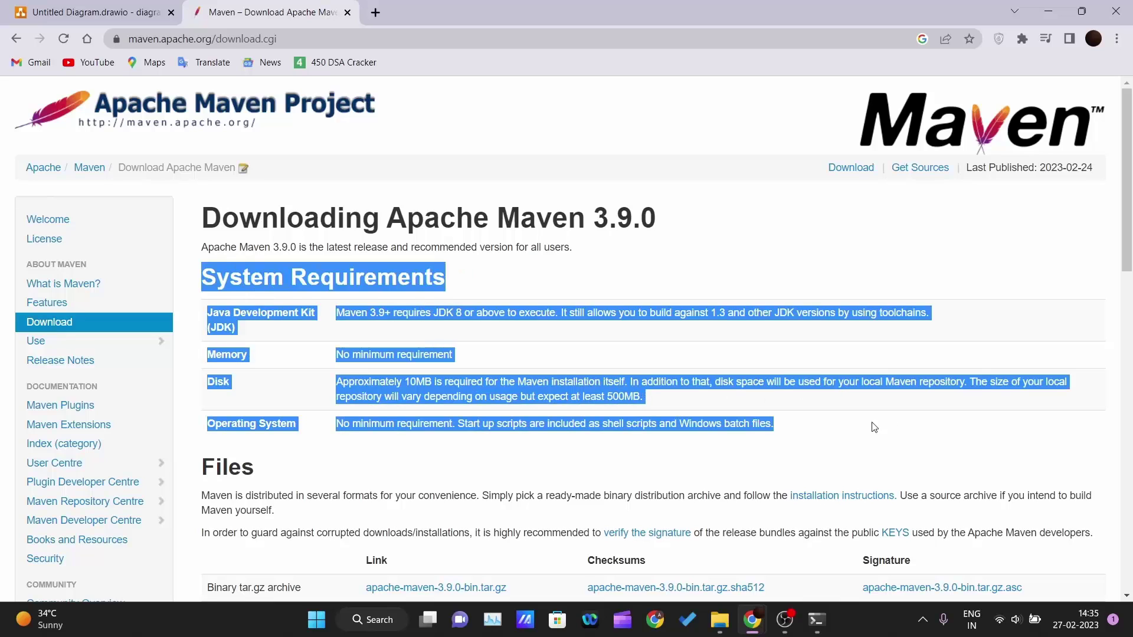
{"action": "left_click", "coordinate": [848, 435]}
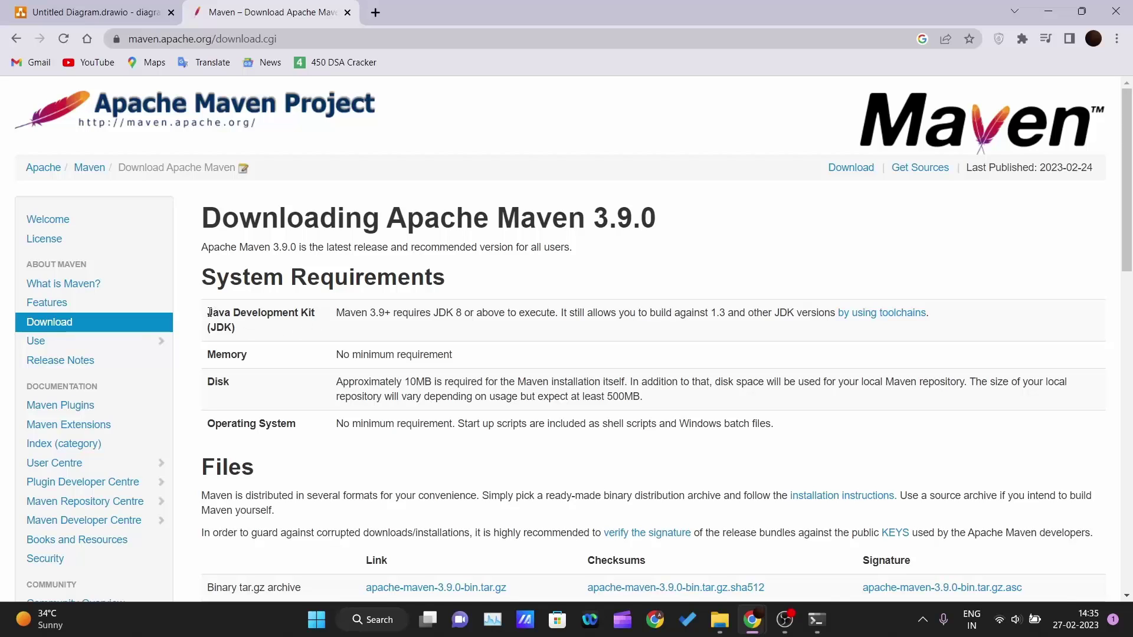
{"action": "left_click_drag", "start_coordinate": [210, 312], "coordinate": [244, 332]}
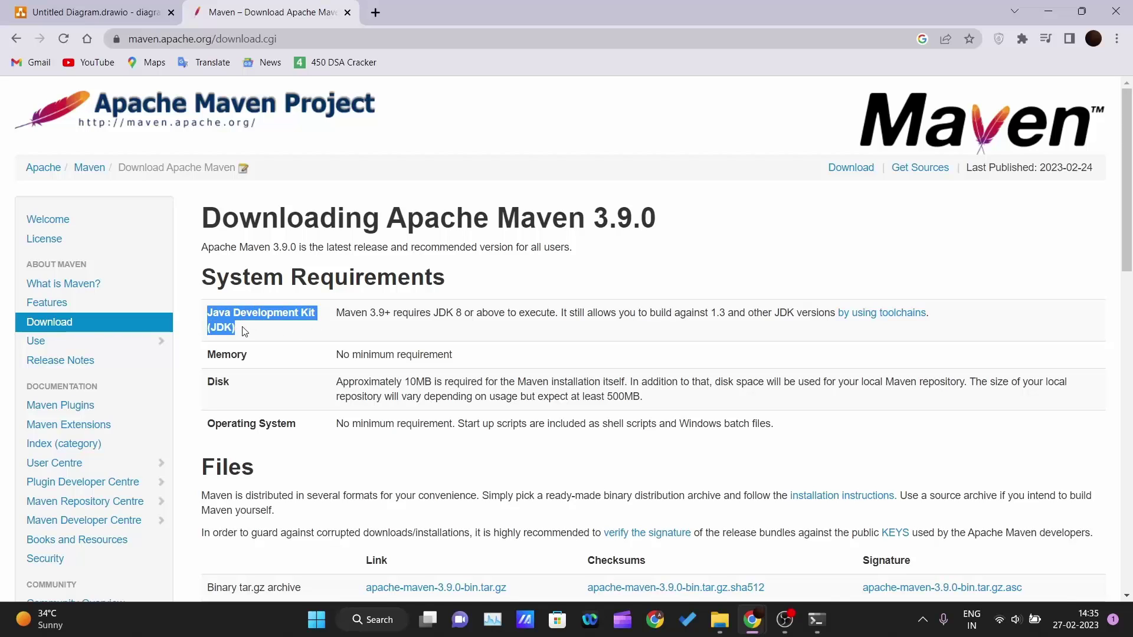
{"action": "left_click", "coordinate": [141, 11]}
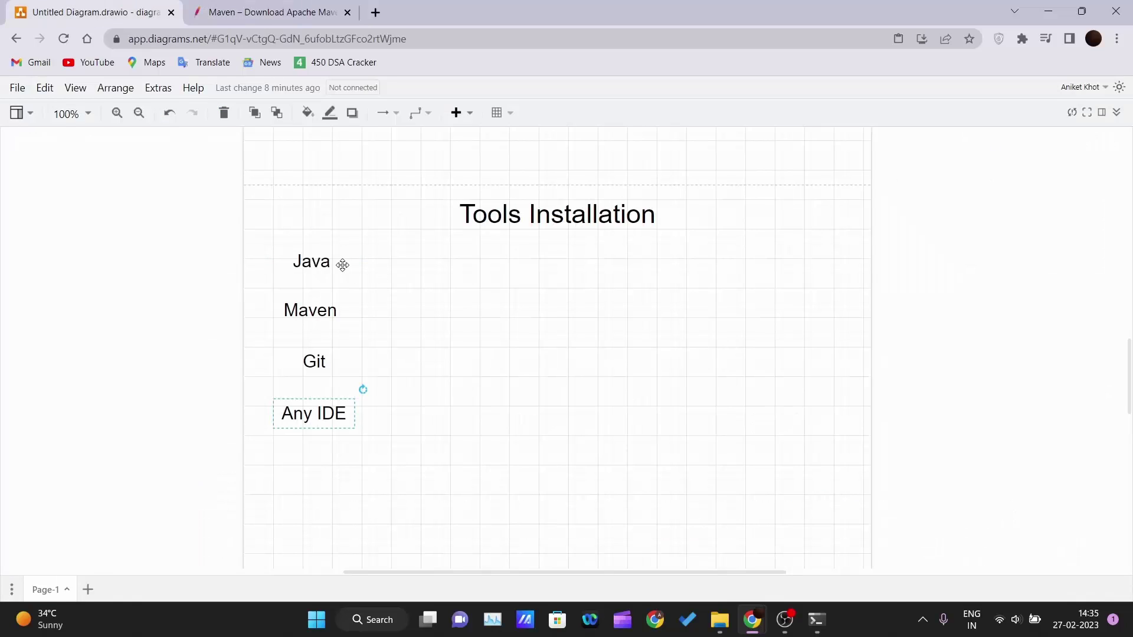
{"action": "left_click", "coordinate": [268, 11]}
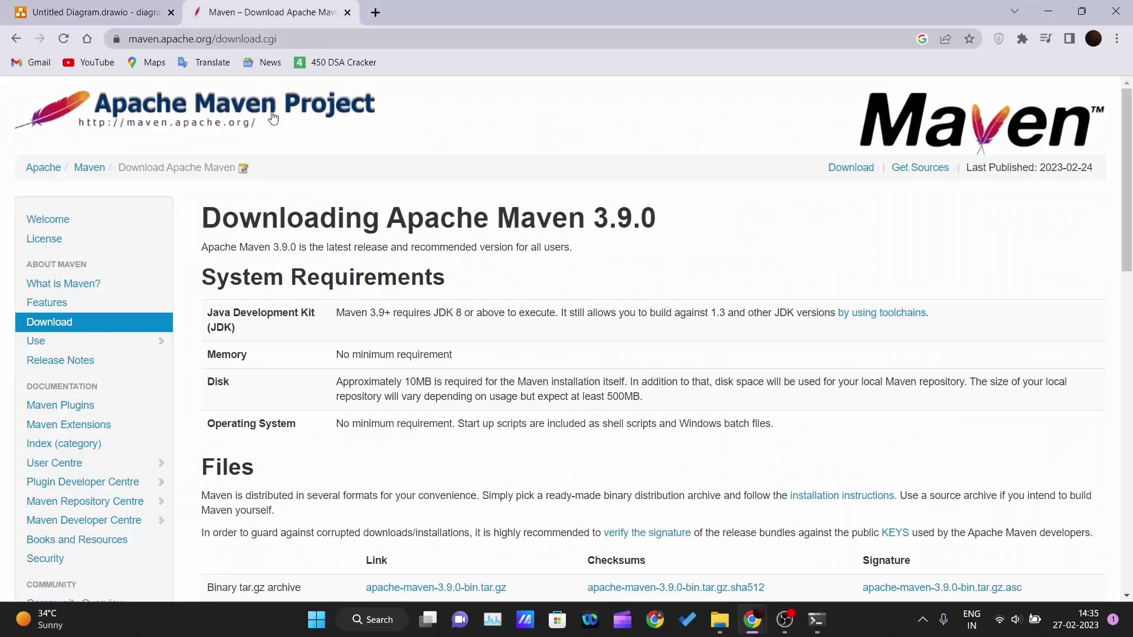
{"action": "triple_click", "coordinate": [231, 328]}
- Read the Memory, Disk and Operating System rows of Maven's System Requirements table
{"action": "left_click_drag", "start_coordinate": [277, 364], "coordinate": [206, 364]}
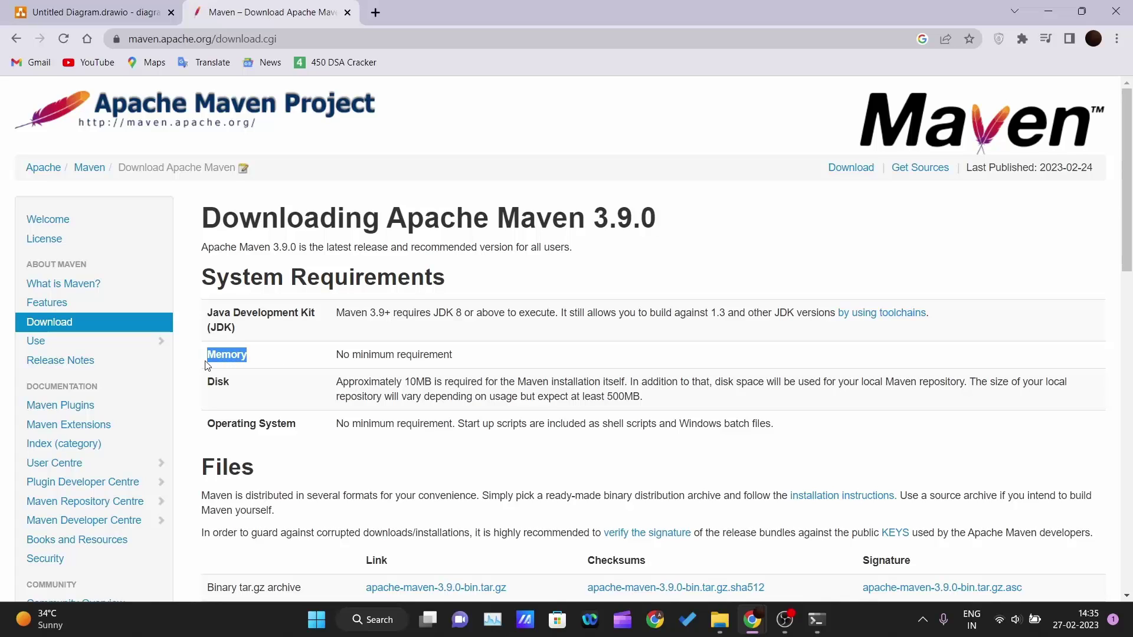
{"action": "left_click", "coordinate": [257, 368]}
{"action": "left_click_drag", "start_coordinate": [237, 385], "coordinate": [442, 383]}
{"action": "left_click", "coordinate": [489, 381]}
{"action": "left_click_drag", "start_coordinate": [401, 382], "coordinate": [431, 382]}
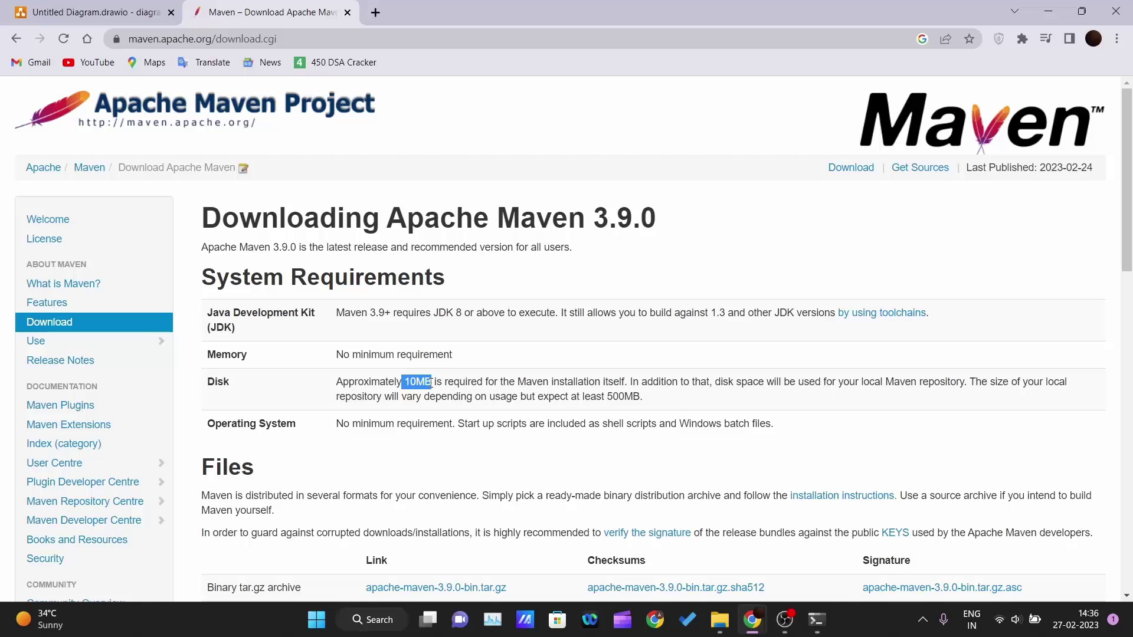
{"action": "left_click", "coordinate": [251, 387]}
{"action": "left_click_drag", "start_coordinate": [214, 423], "coordinate": [354, 425]}
{"action": "left_click", "coordinate": [408, 426]}
- Download the binary zip archive apache-maven-3.9.0-bin.zip and toggle its Open when done option
{"action": "scroll", "coordinate": [328, 456], "scroll_direction": "down", "scroll_amount": 3}
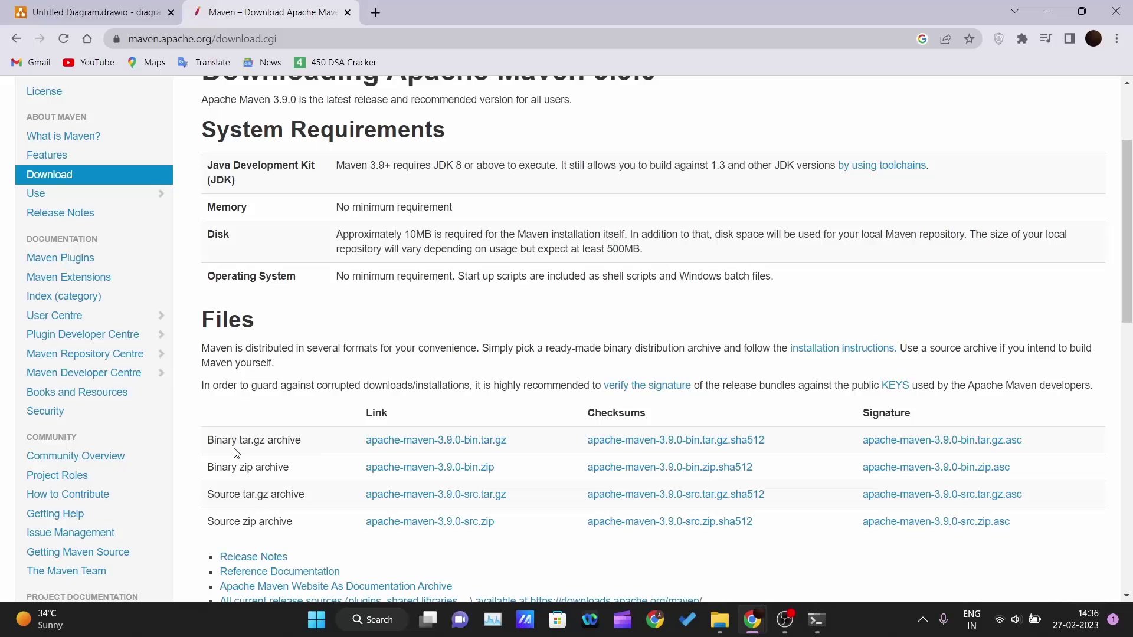
{"action": "left_click_drag", "start_coordinate": [207, 441], "coordinate": [302, 534]}
{"action": "left_click", "coordinate": [303, 531]}
{"action": "left_click", "coordinate": [459, 471]}
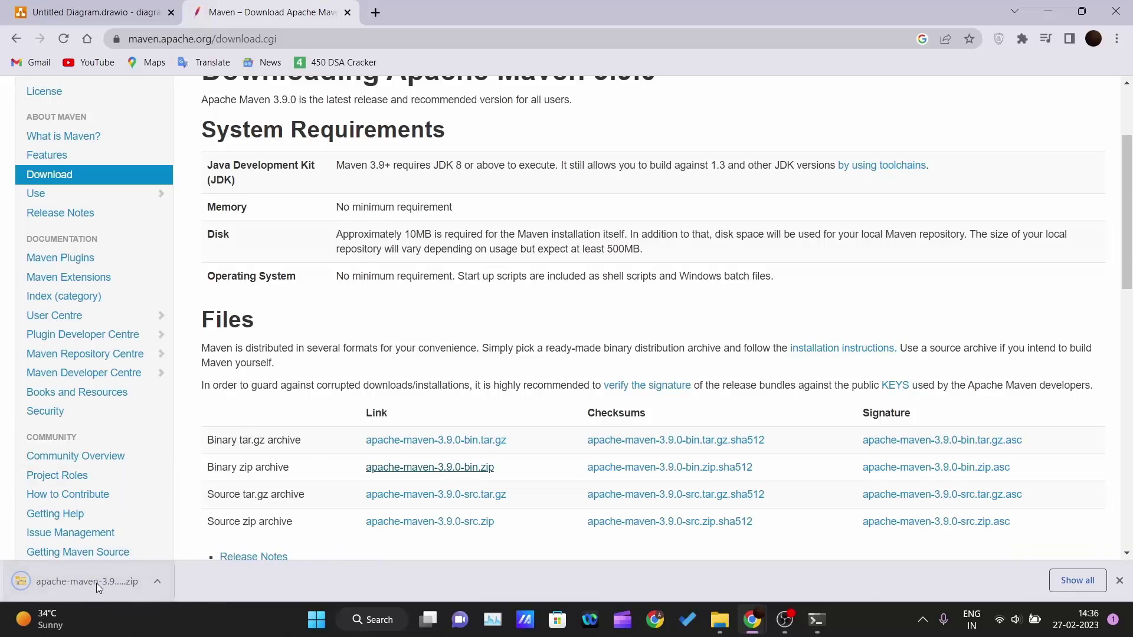
{"action": "left_click", "coordinate": [157, 581]}
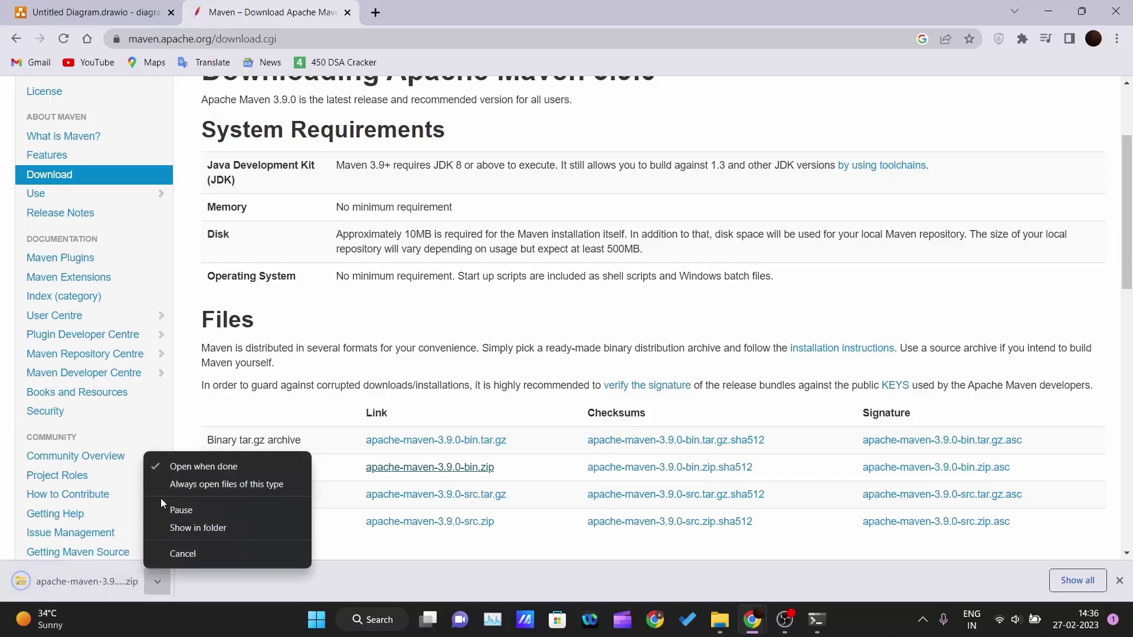
{"action": "left_click", "coordinate": [193, 471]}
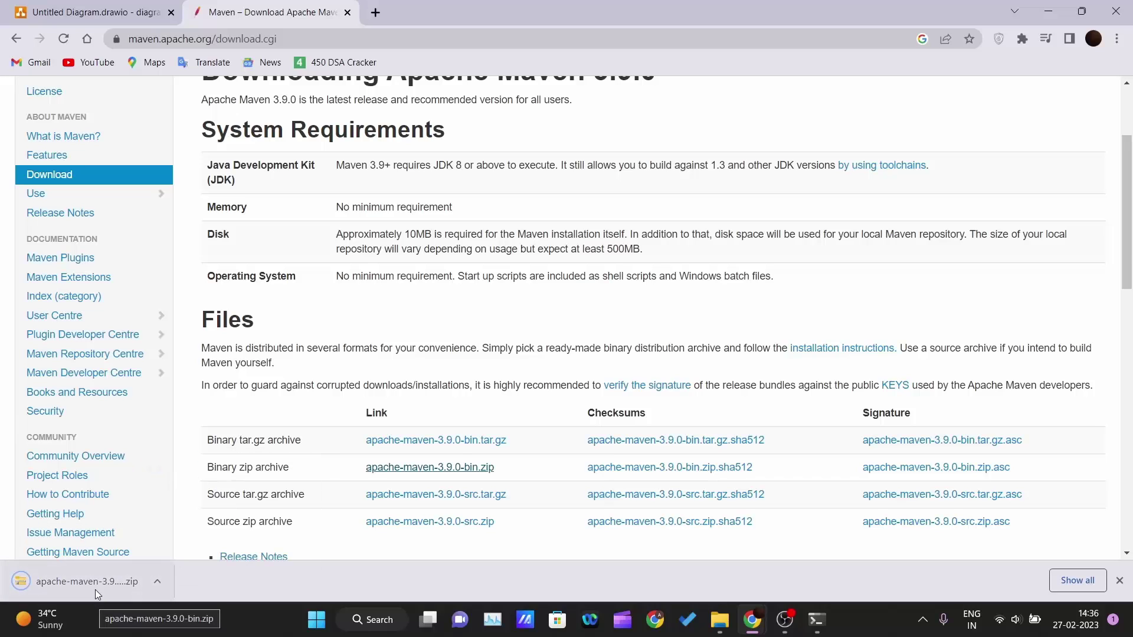
- Switch to File Explorer, look inside apache-maven-3.9.0-bin.zip in the Downloads folder, and return to Downloads
{"action": "left_click", "coordinate": [717, 619]}
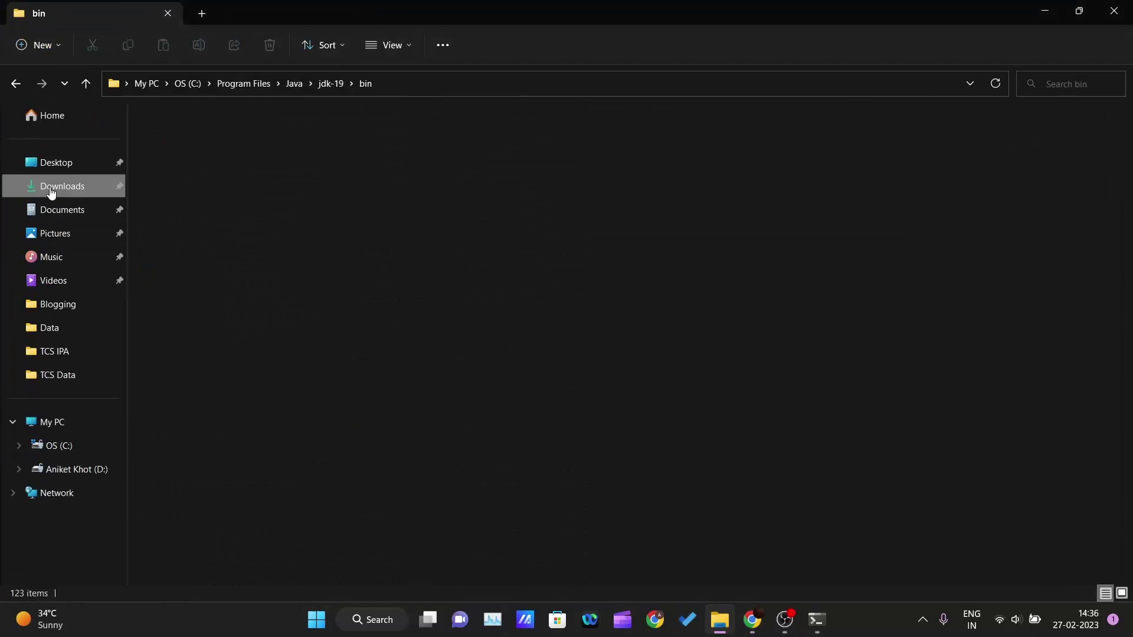
{"action": "left_click", "coordinate": [51, 192]}
{"action": "double_click", "coordinate": [177, 175]}
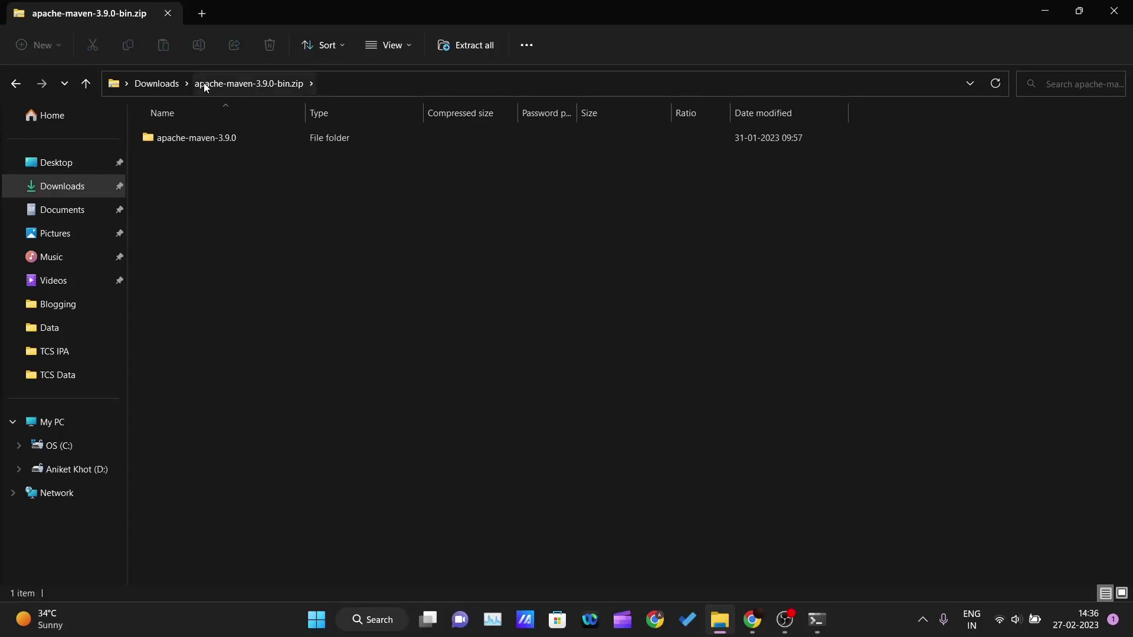
{"action": "left_click", "coordinate": [149, 84]}
- Extract all files of apache-maven-3.9.0-bin.zip to the Desktop
{"action": "right_click", "coordinate": [167, 156]}
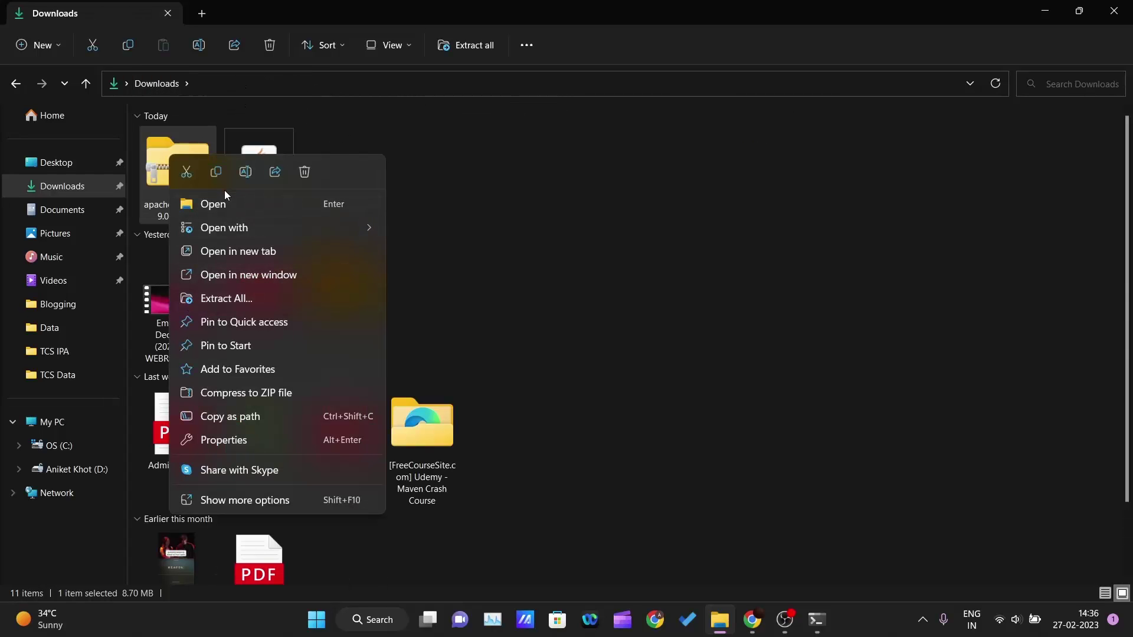
{"action": "left_click", "coordinate": [214, 300]}
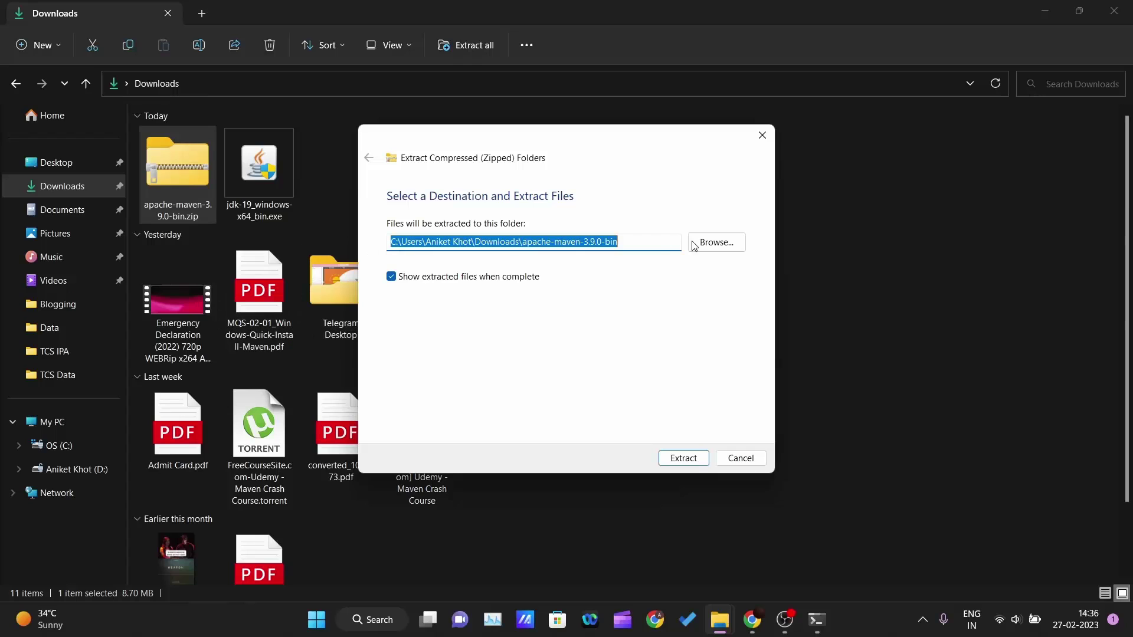
{"action": "left_click", "coordinate": [702, 247]}
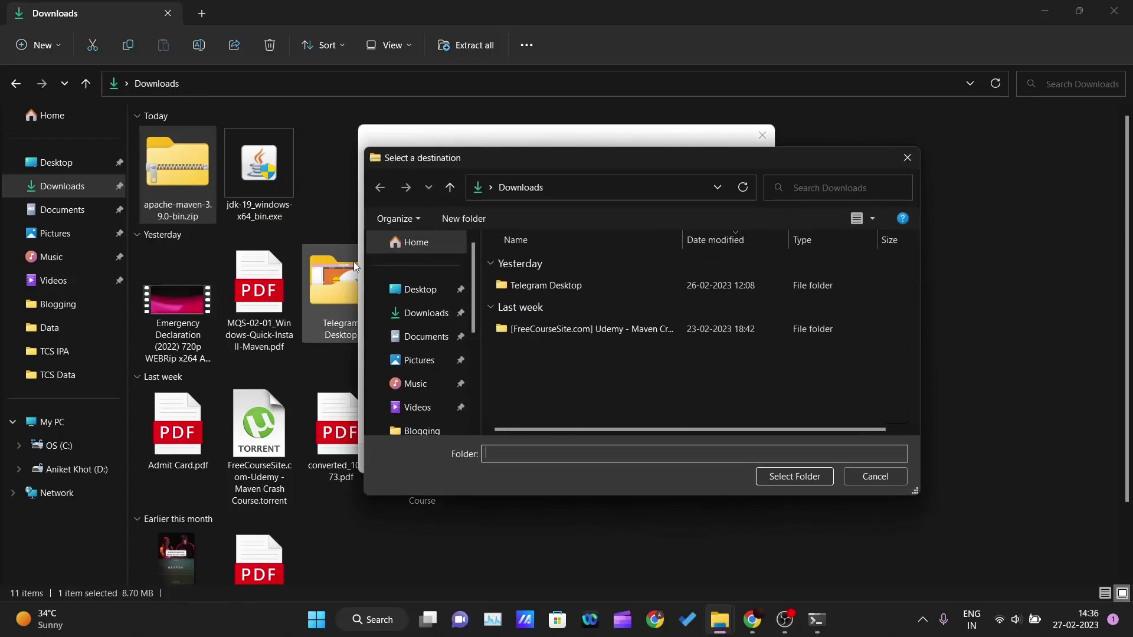
{"action": "left_click", "coordinate": [422, 290]}
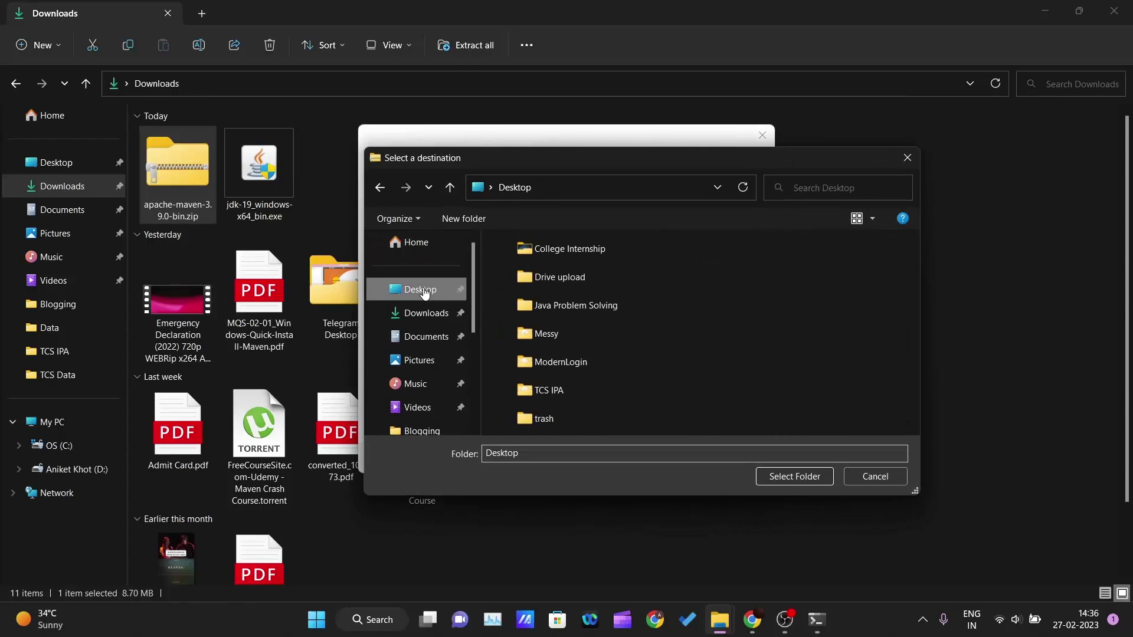
{"action": "left_click", "coordinate": [780, 472]}
{"action": "left_click", "coordinate": [684, 459]}
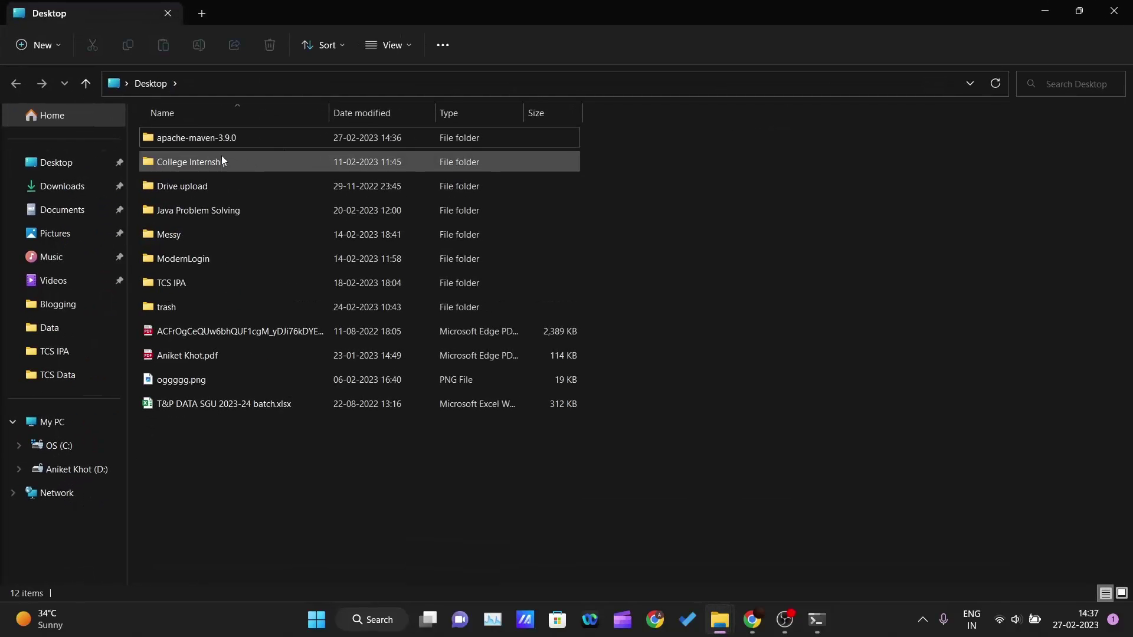
- Move the extracted apache-maven-3.9.0 folder from the Desktop to C:\Program Files\Java
{"action": "double_click", "coordinate": [190, 138]}
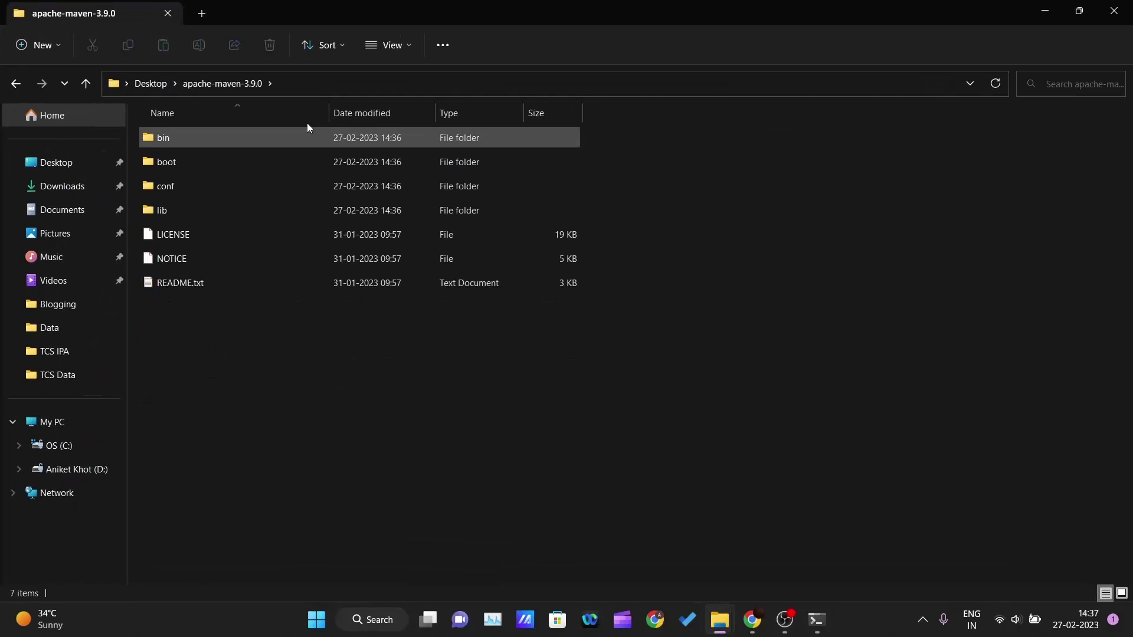
{"action": "left_click", "coordinate": [144, 84]}
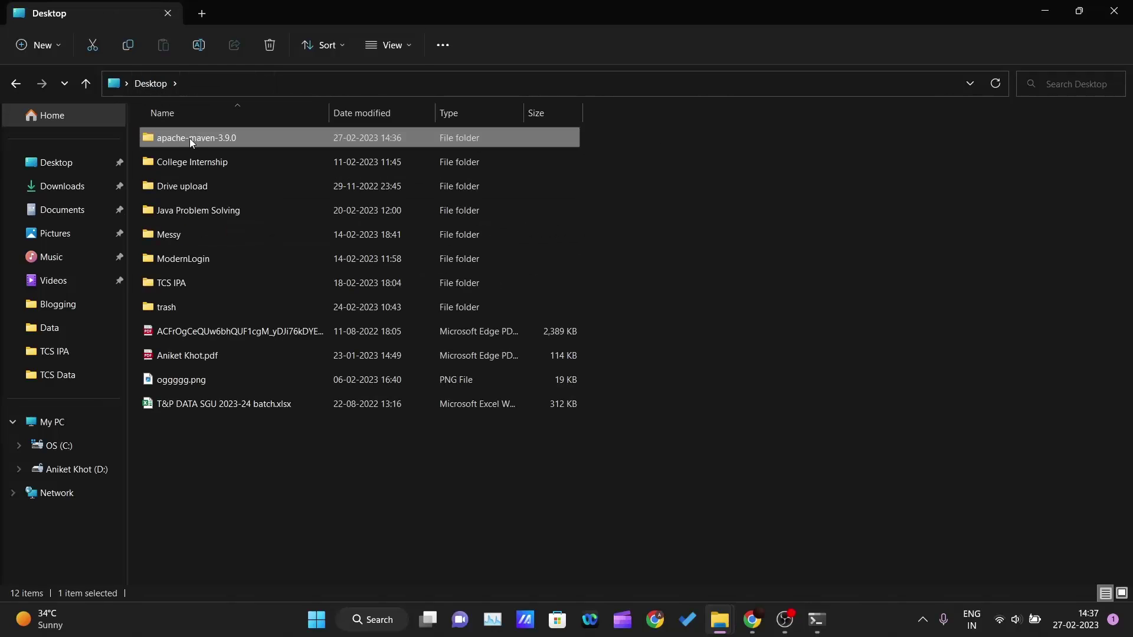
{"action": "right_click", "coordinate": [189, 140]}
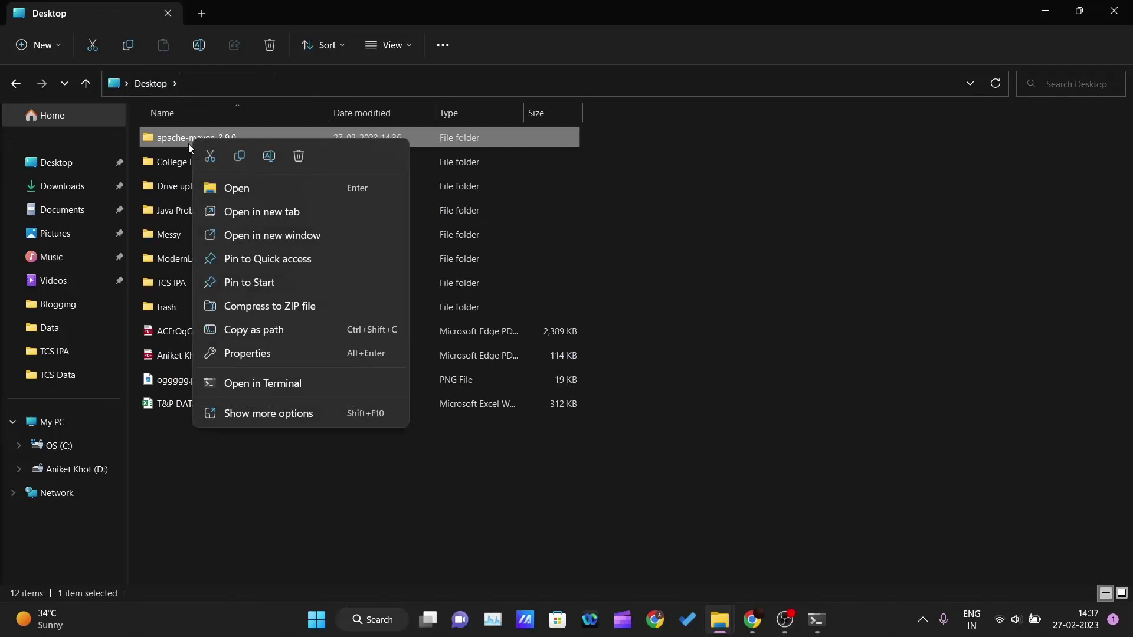
{"action": "left_click", "coordinate": [214, 162]}
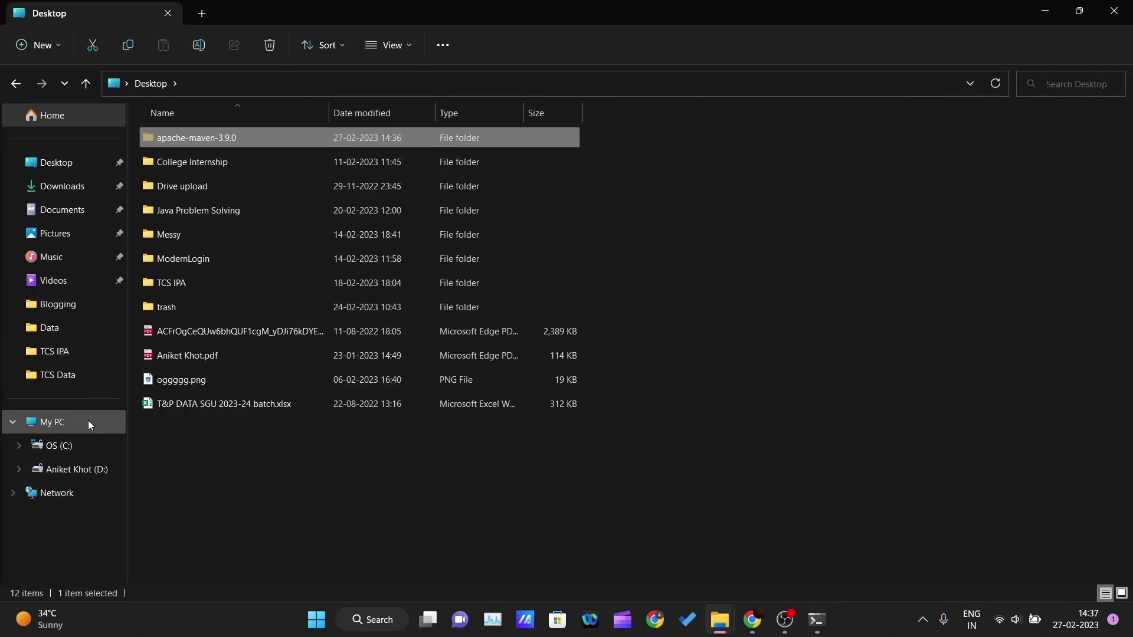
{"action": "left_click", "coordinate": [83, 444]}
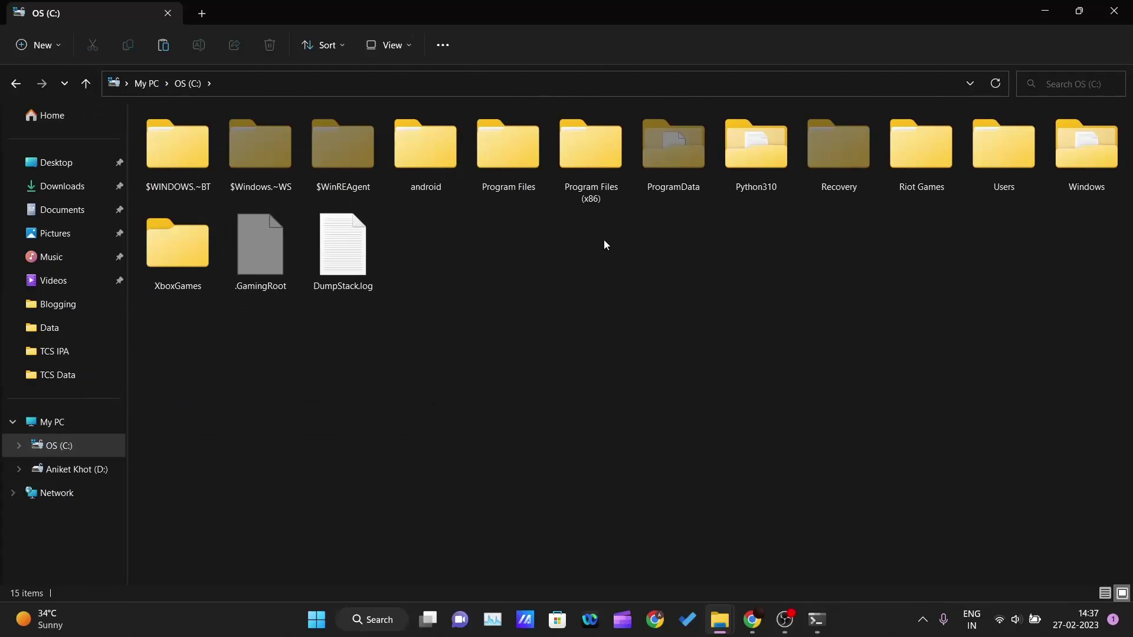
{"action": "double_click", "coordinate": [588, 178]}
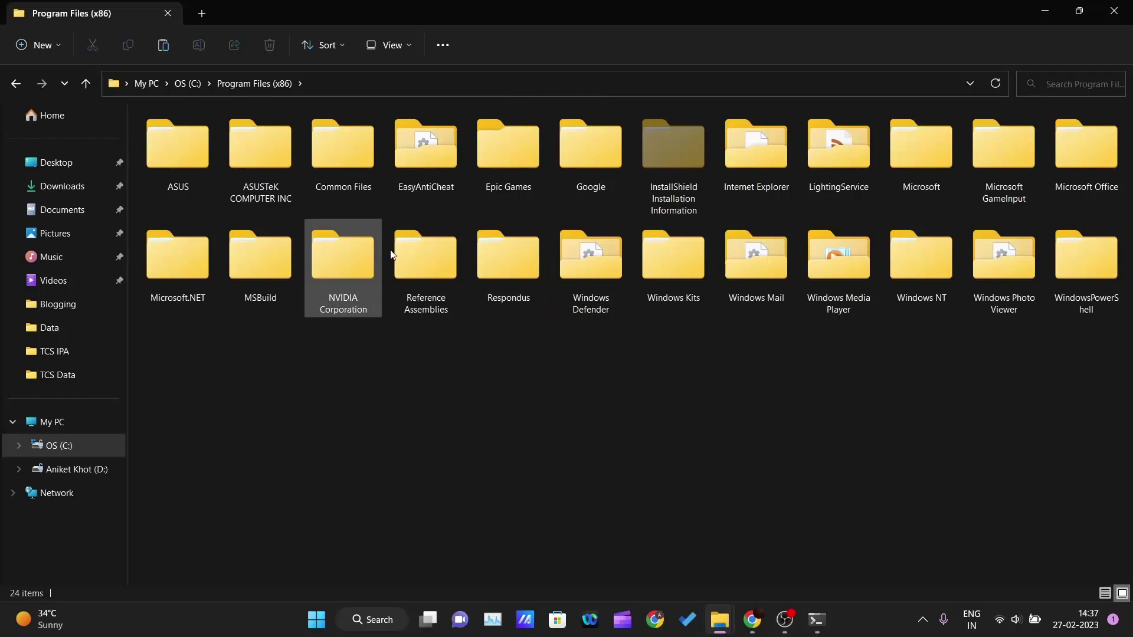
{"action": "left_click", "coordinate": [207, 83]}
{"action": "left_click", "coordinate": [187, 83]}
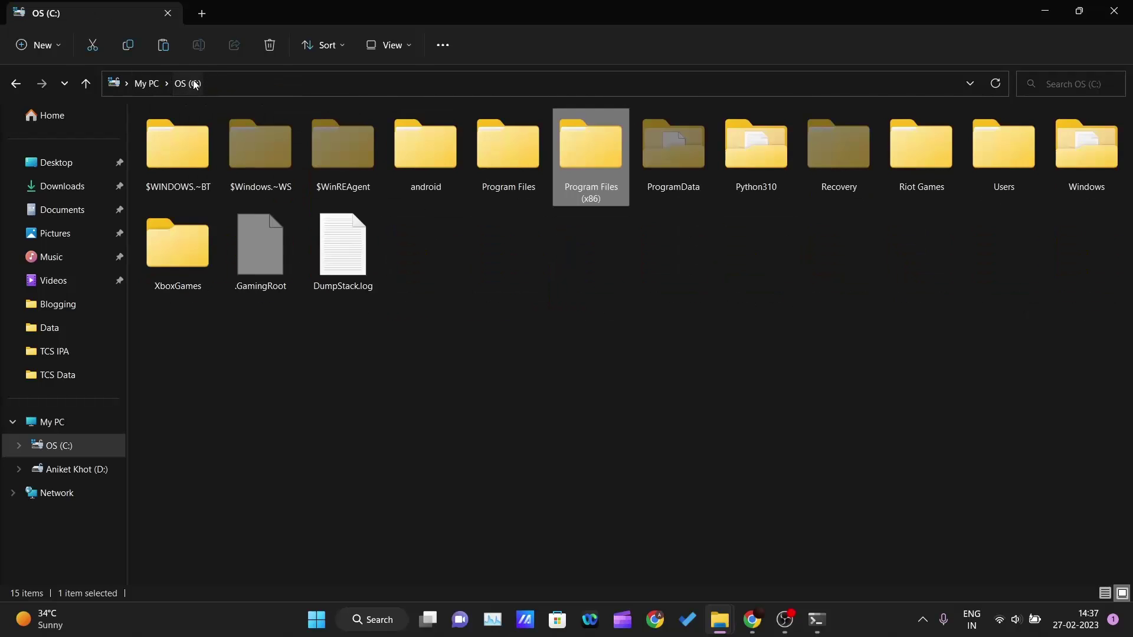
{"action": "double_click", "coordinate": [519, 174]}
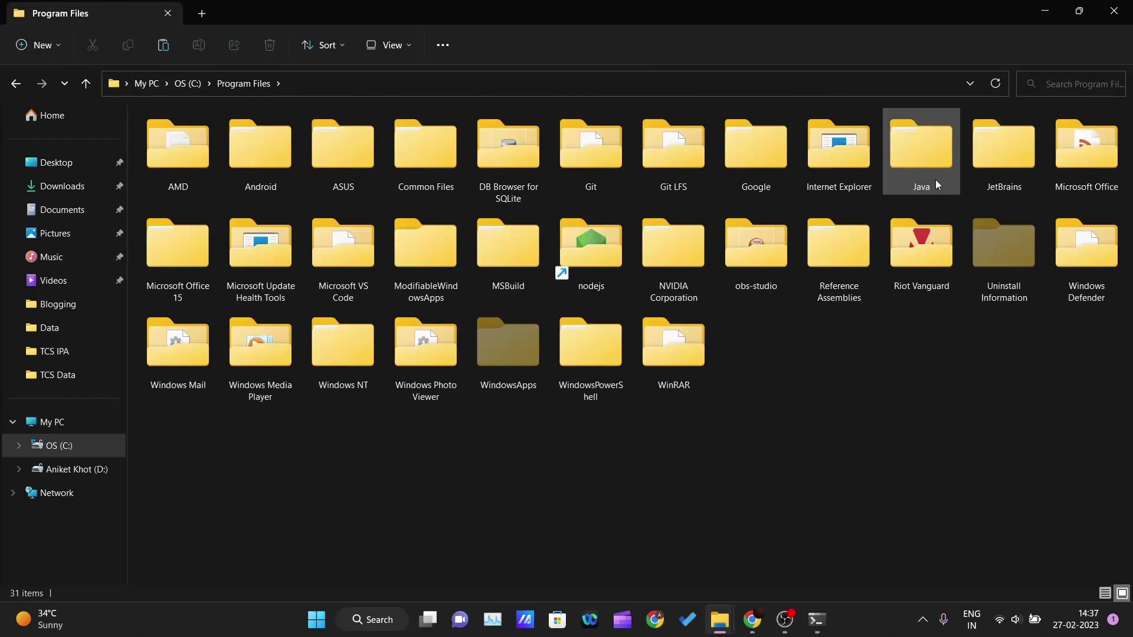
{"action": "double_click", "coordinate": [923, 169]}
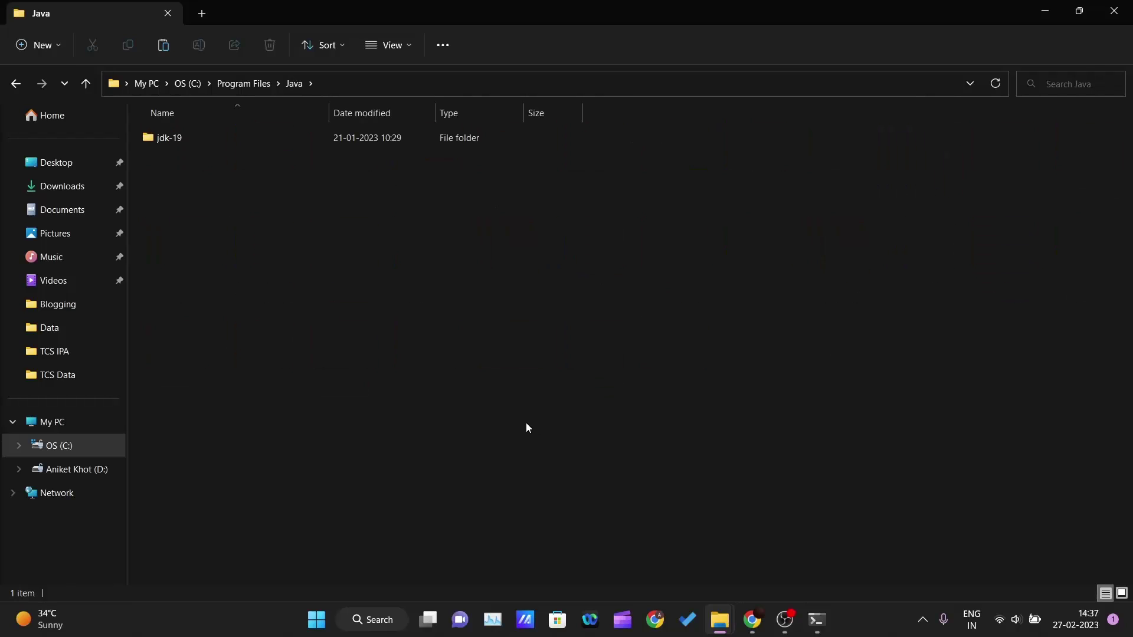
{"action": "key", "text": "ctrl+v"}
{"action": "left_click", "coordinate": [530, 242]}
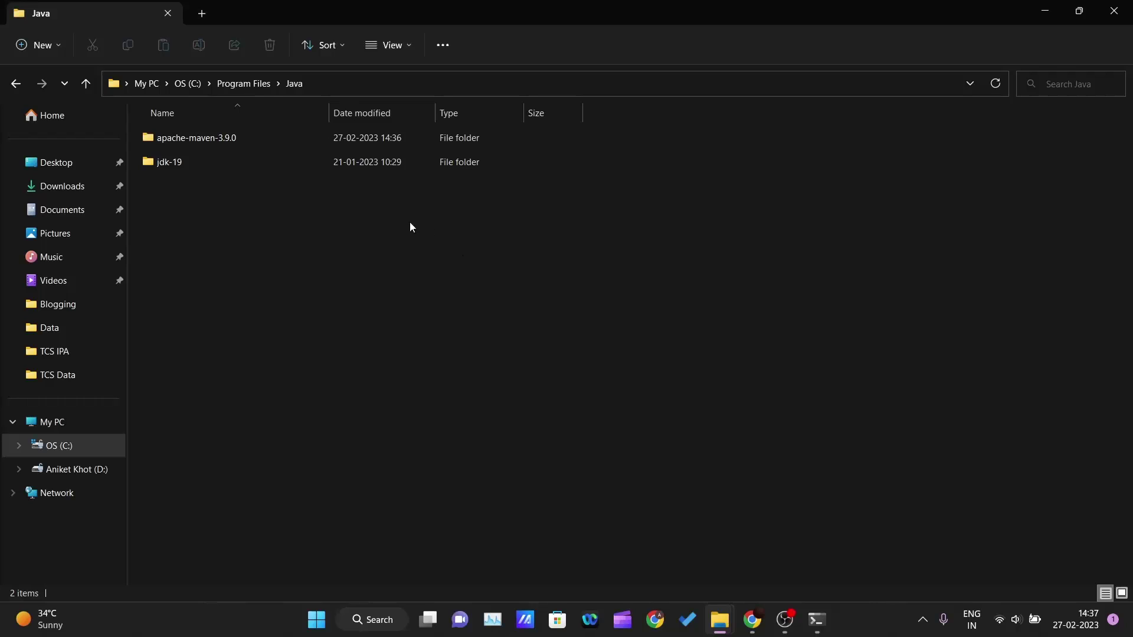
- Open the bin folder inside the moved apache-maven-3.9.0 folder and copy its full path
{"action": "double_click", "coordinate": [259, 139]}
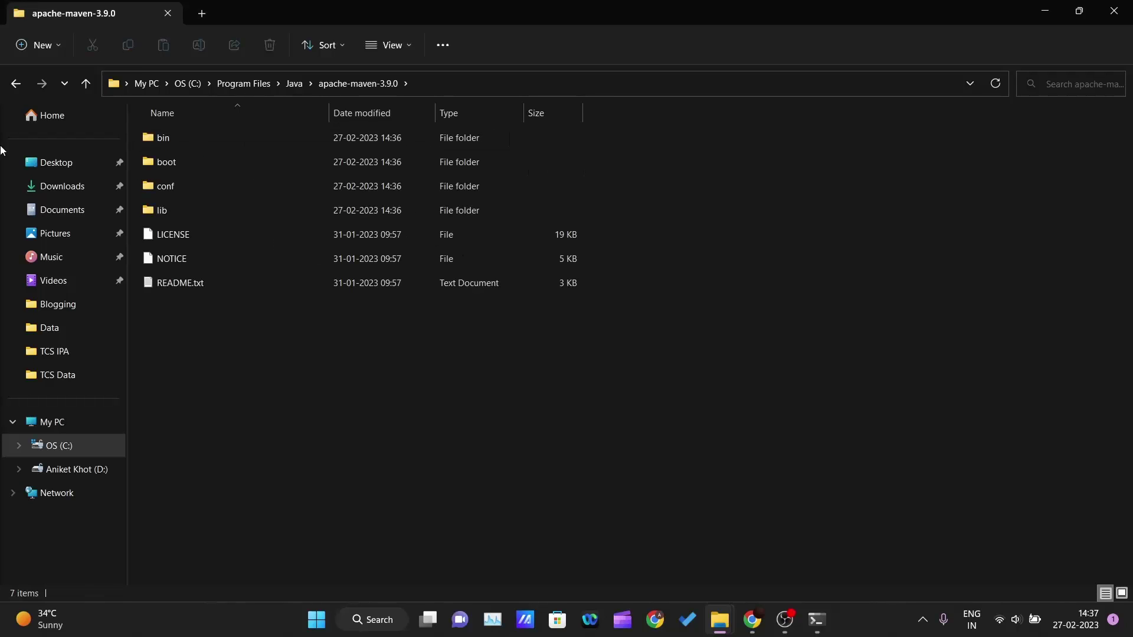
{"action": "left_click", "coordinate": [13, 86]}
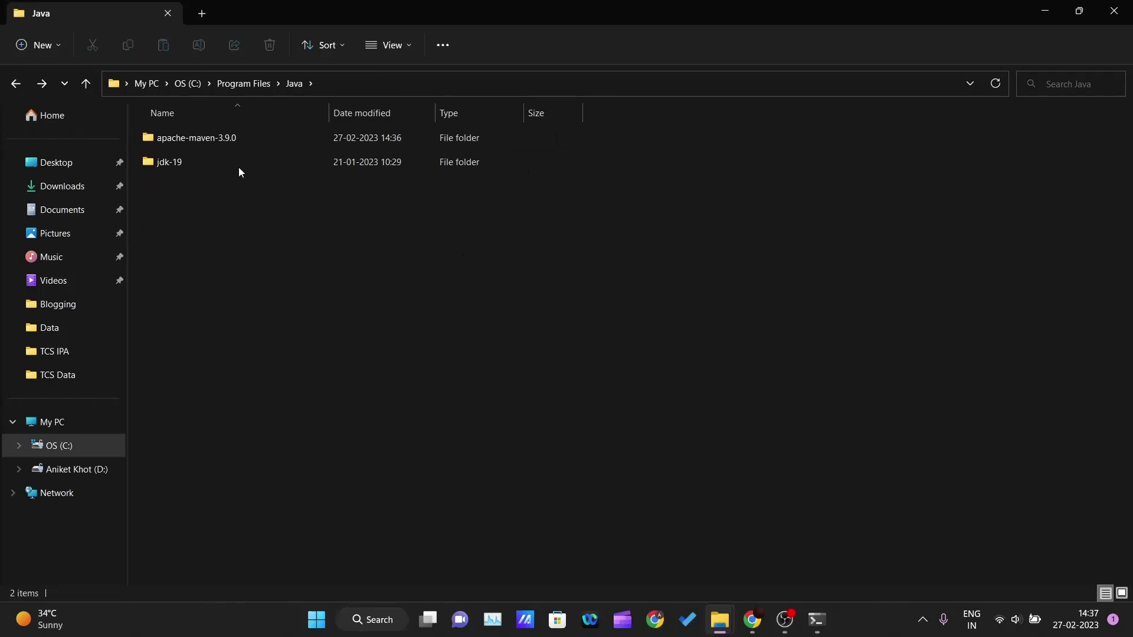
{"action": "double_click", "coordinate": [213, 143]}
{"action": "double_click", "coordinate": [211, 140]}
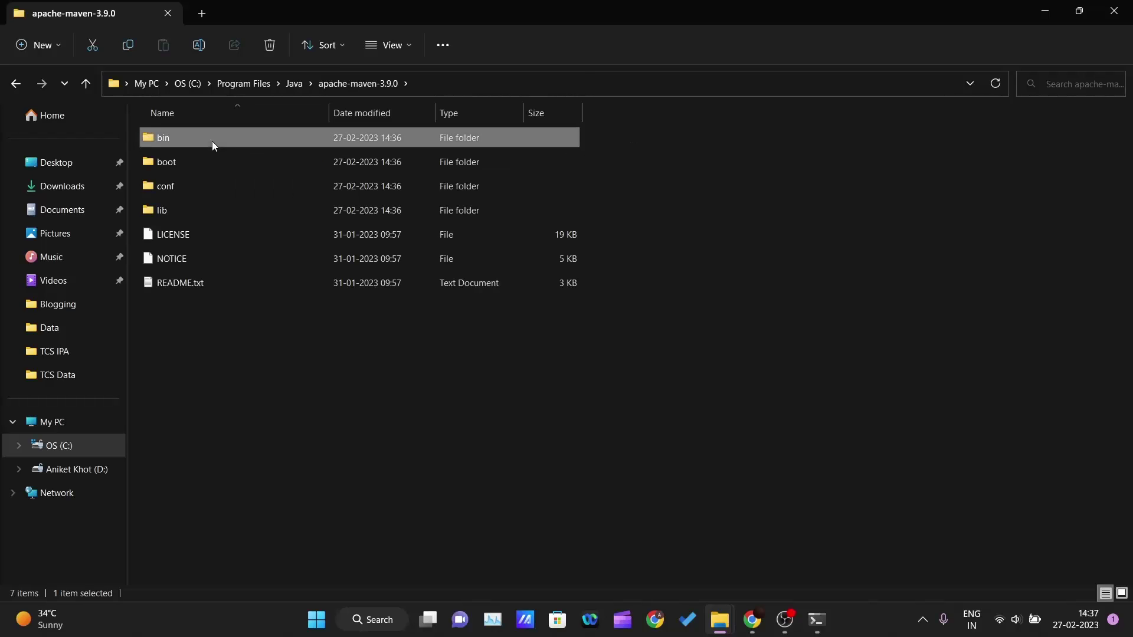
{"action": "left_click", "coordinate": [477, 79]}
{"action": "type", "text": "c"}
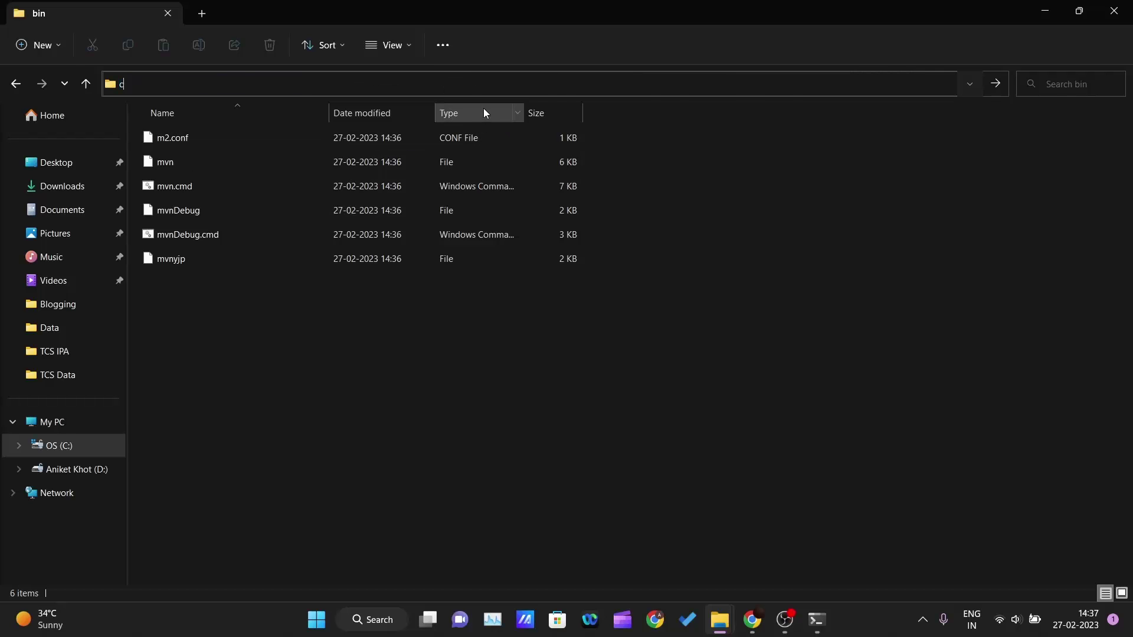
{"action": "key", "text": "Escape"}
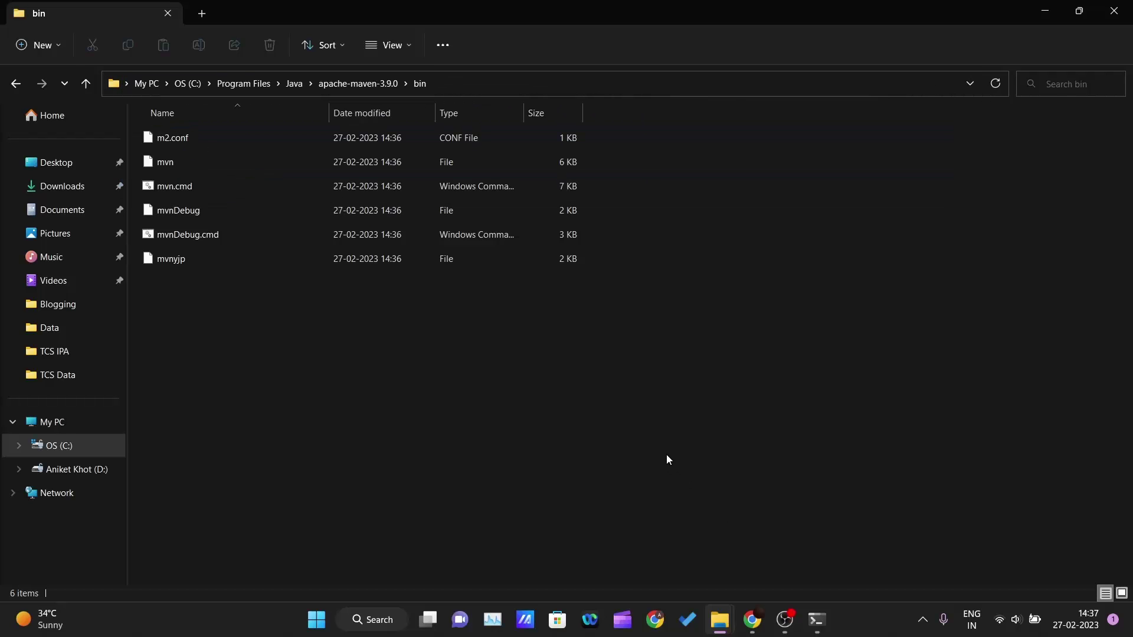
{"action": "left_click", "coordinate": [565, 82]}
{"action": "left_click", "coordinate": [693, 323]}
- Search Windows for the system environment variables settings and open the Environment Variables dialog
{"action": "left_click", "coordinate": [317, 619]}
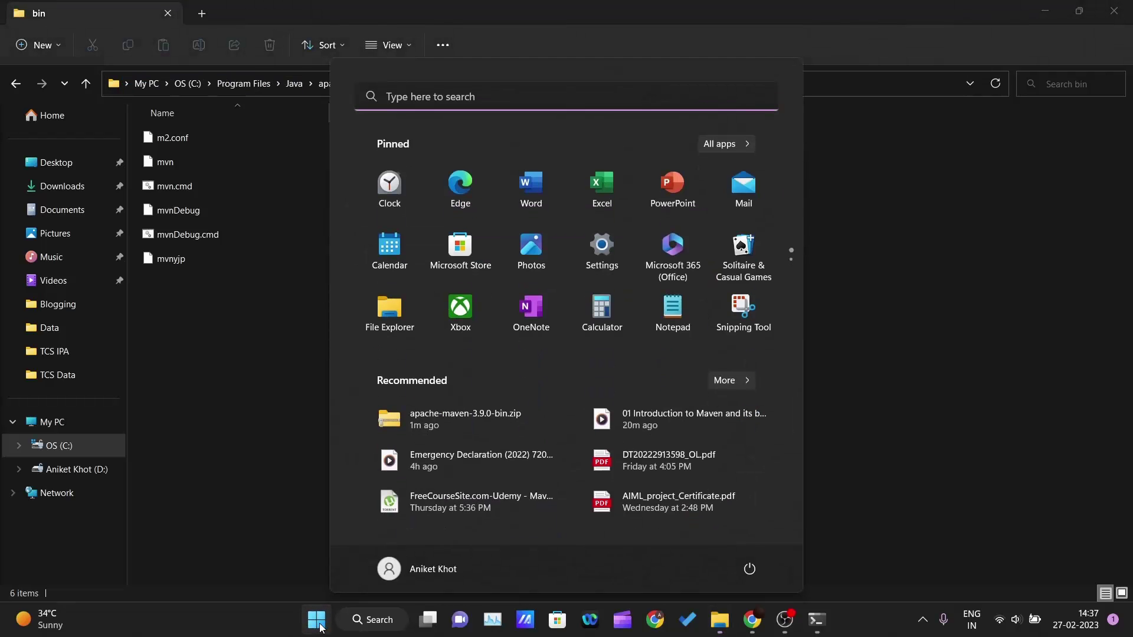
{"action": "type", "text": "e"}
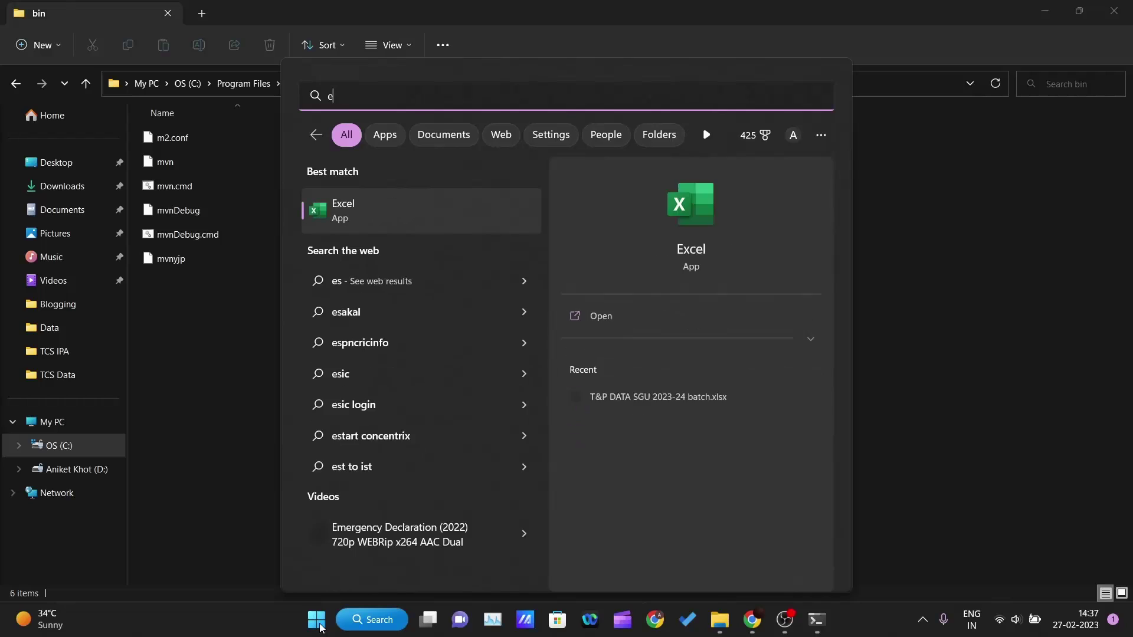
{"action": "type", "text": "dit"}
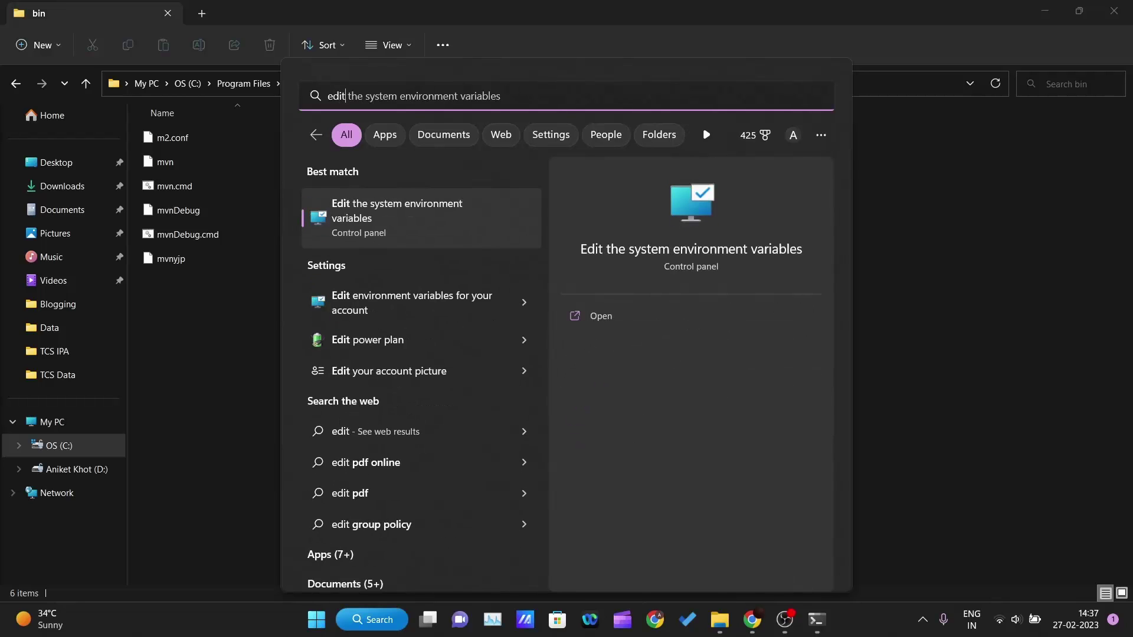
{"action": "left_click", "coordinate": [396, 231]}
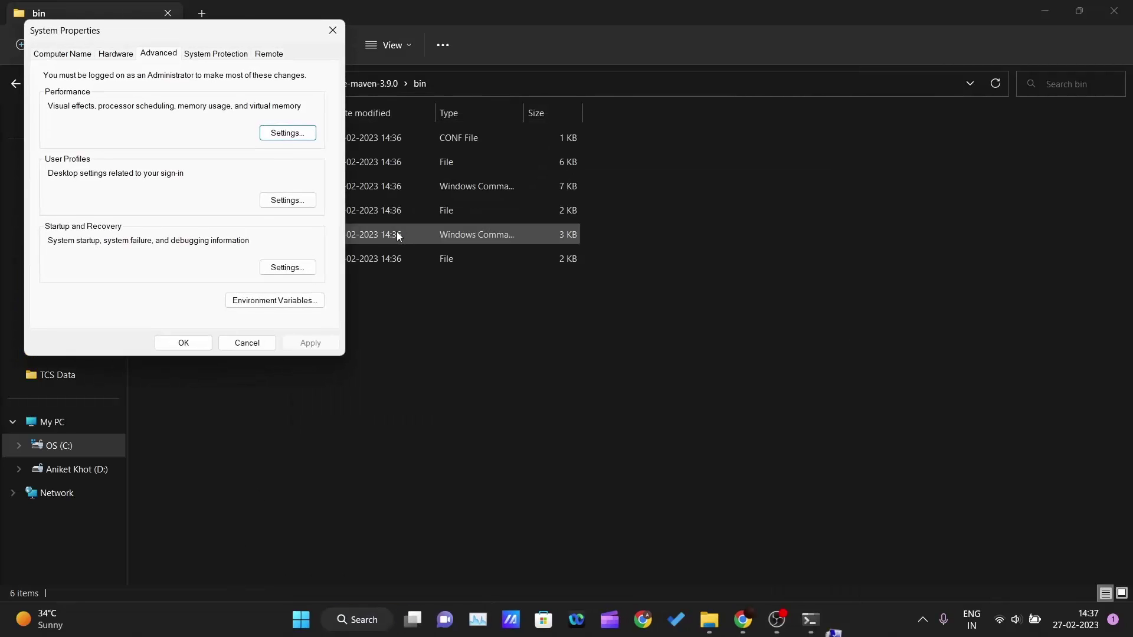
{"action": "left_click", "coordinate": [240, 302]}
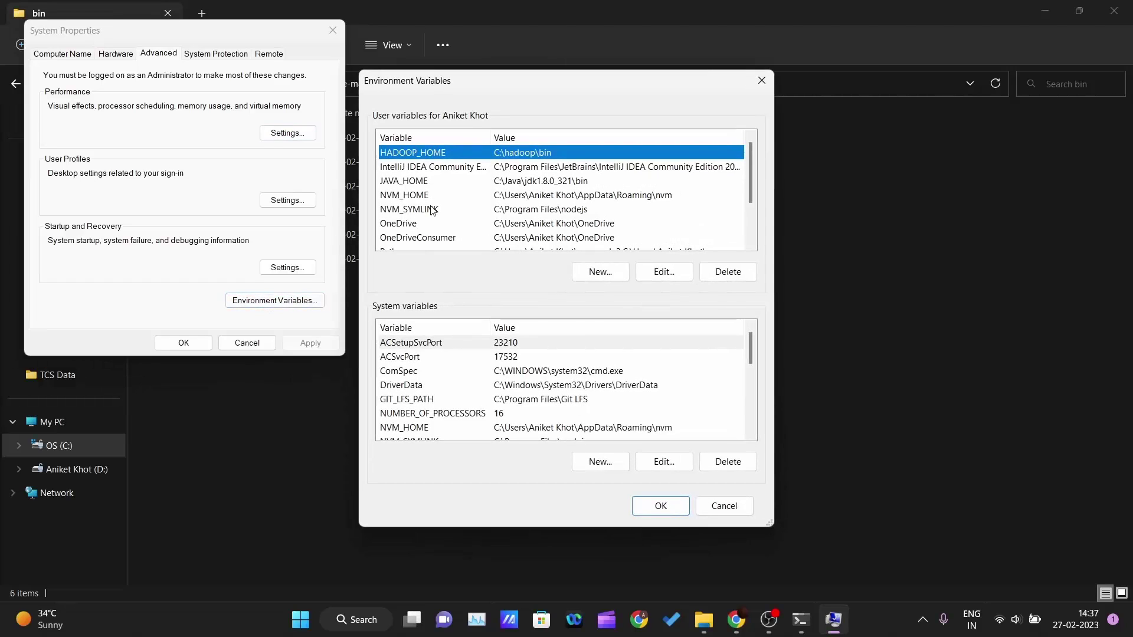
- Add C:\Program Files\Java\apache-maven-3.9.0\bin as a new entry in the user Path variable
{"action": "scroll", "coordinate": [586, 217], "scroll_direction": "down", "scroll_amount": 2}
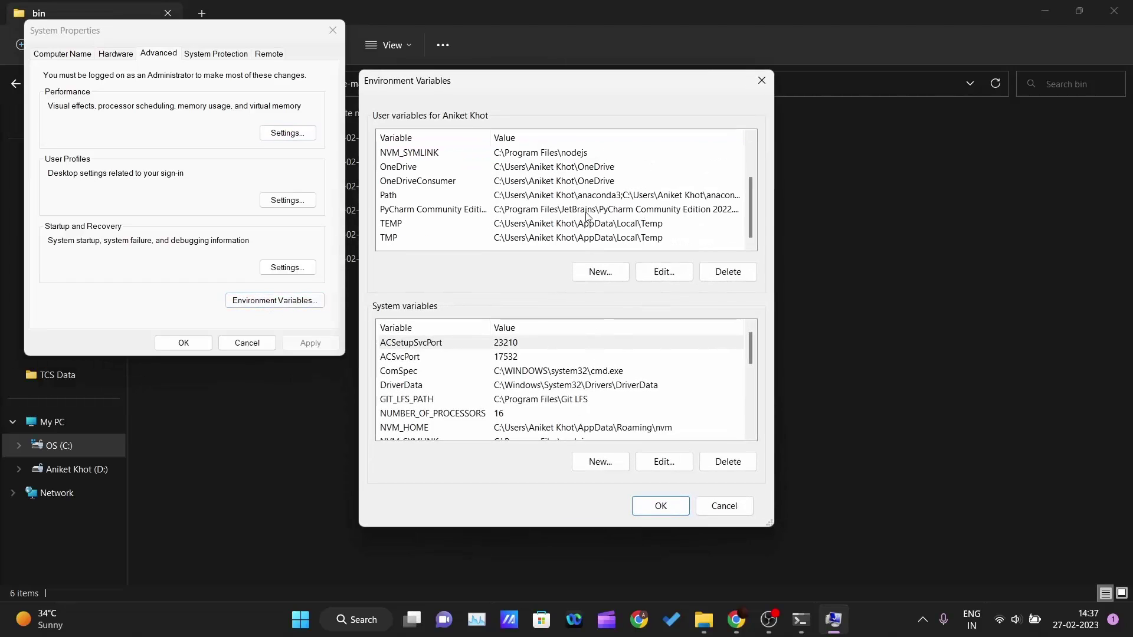
{"action": "left_click", "coordinate": [413, 196]}
{"action": "left_click", "coordinate": [662, 273]}
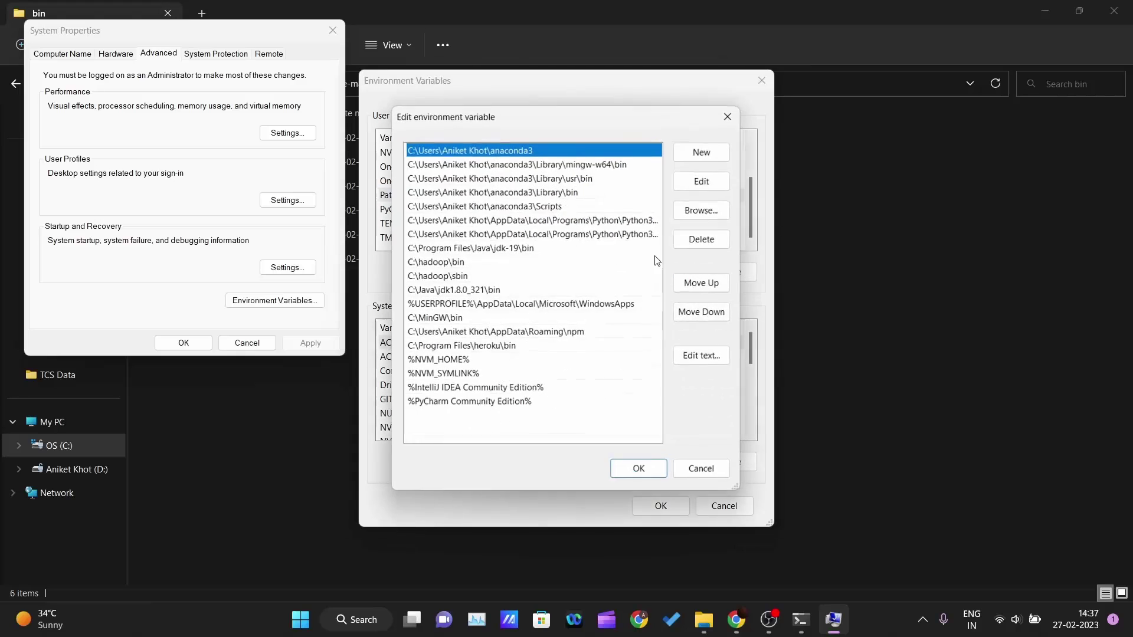
{"action": "left_click", "coordinate": [704, 150]}
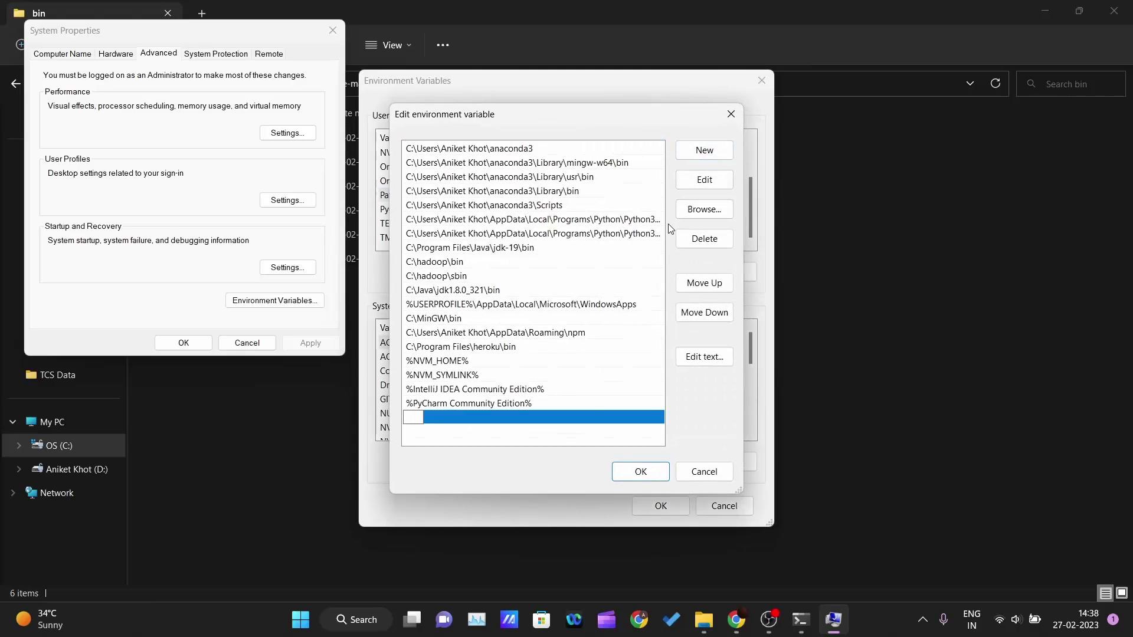
{"action": "type", "text": "C:\\Program Files\\Java\\apache-maven-3.9.0\\bin"}
{"action": "left_click", "coordinate": [609, 440]}
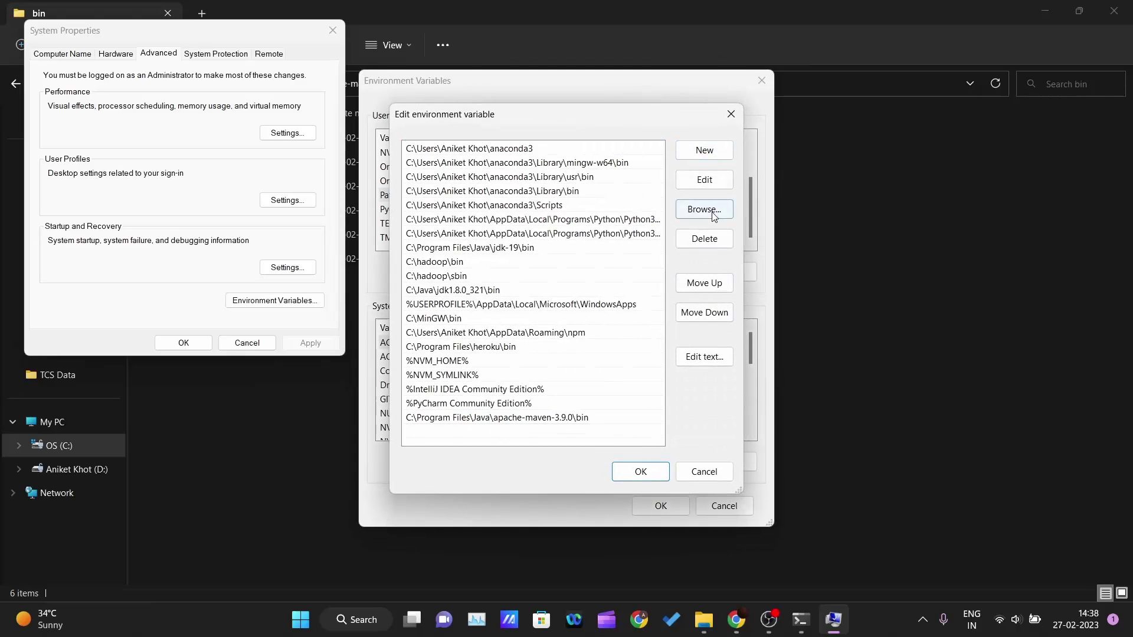
{"action": "left_click", "coordinate": [630, 475]}
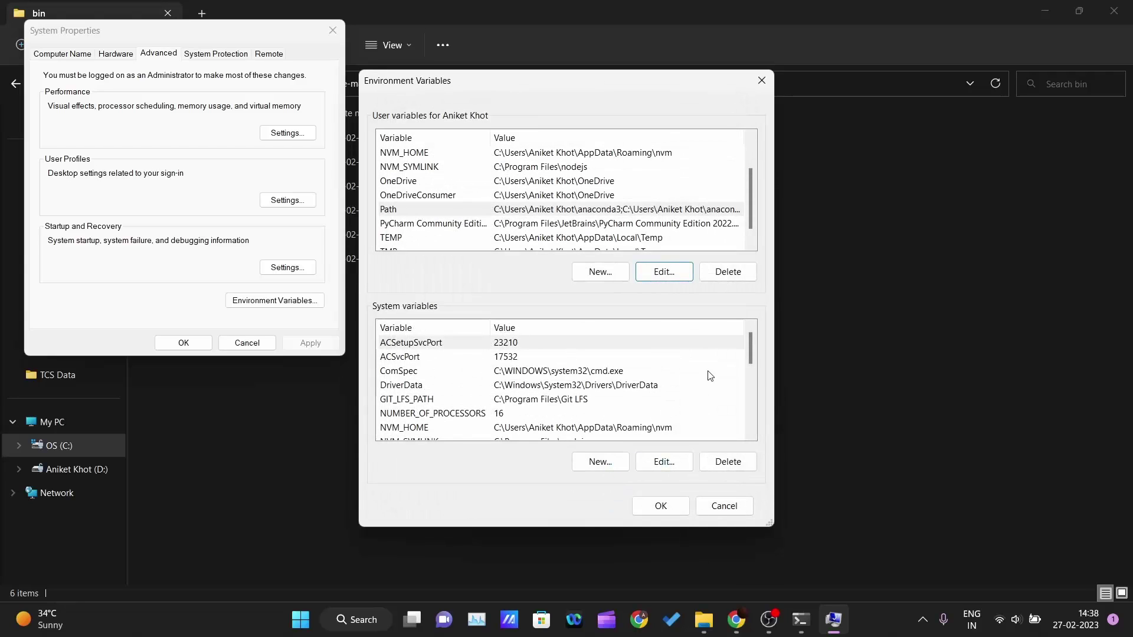
- Add C:\Program Files\Java\apache-maven-3.9.0\bin as a new entry in the system Path variable
{"action": "scroll", "coordinate": [749, 366], "scroll_direction": "down", "scroll_amount": 1}
{"action": "scroll", "coordinate": [750, 370], "scroll_direction": "down", "scroll_amount": 2}
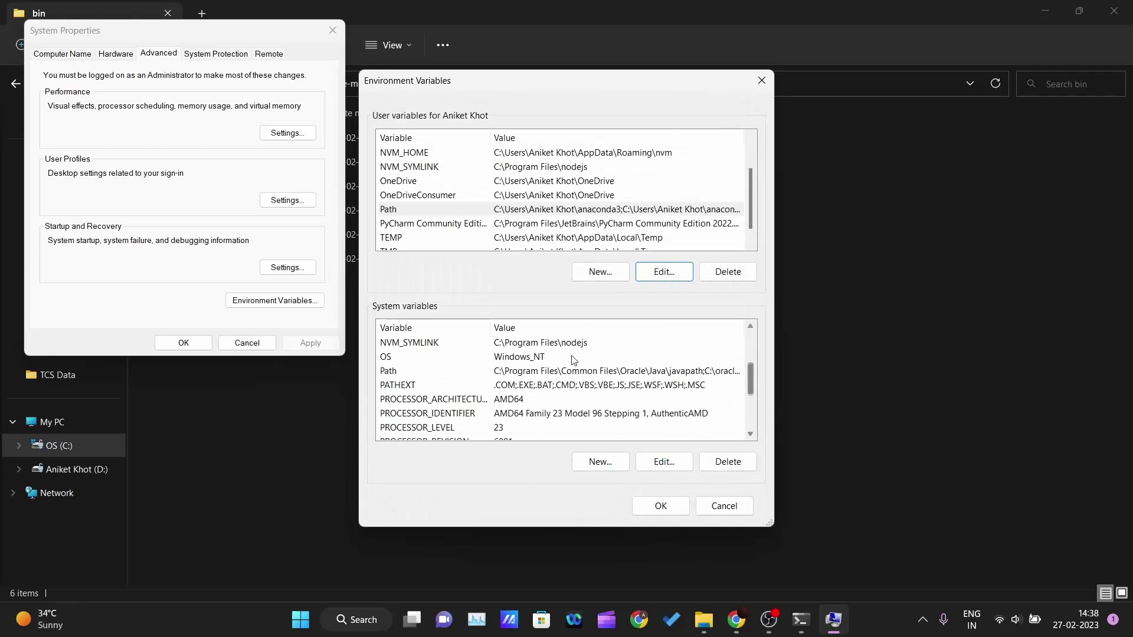
{"action": "left_click", "coordinate": [556, 371]}
{"action": "left_click", "coordinate": [663, 461]}
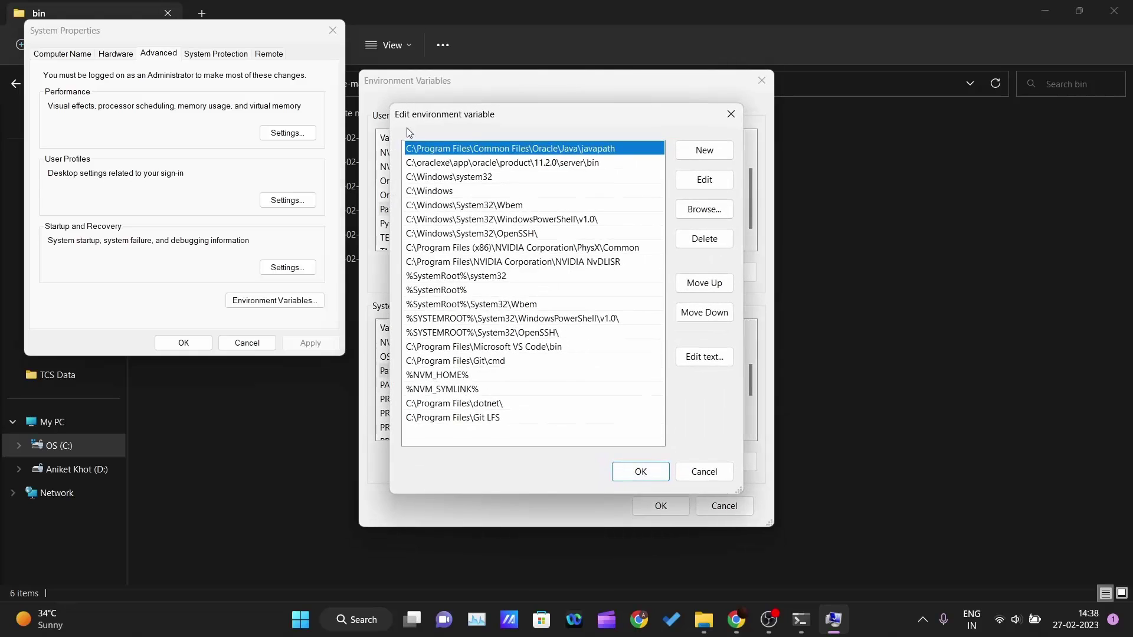
{"action": "left_click", "coordinate": [689, 154]}
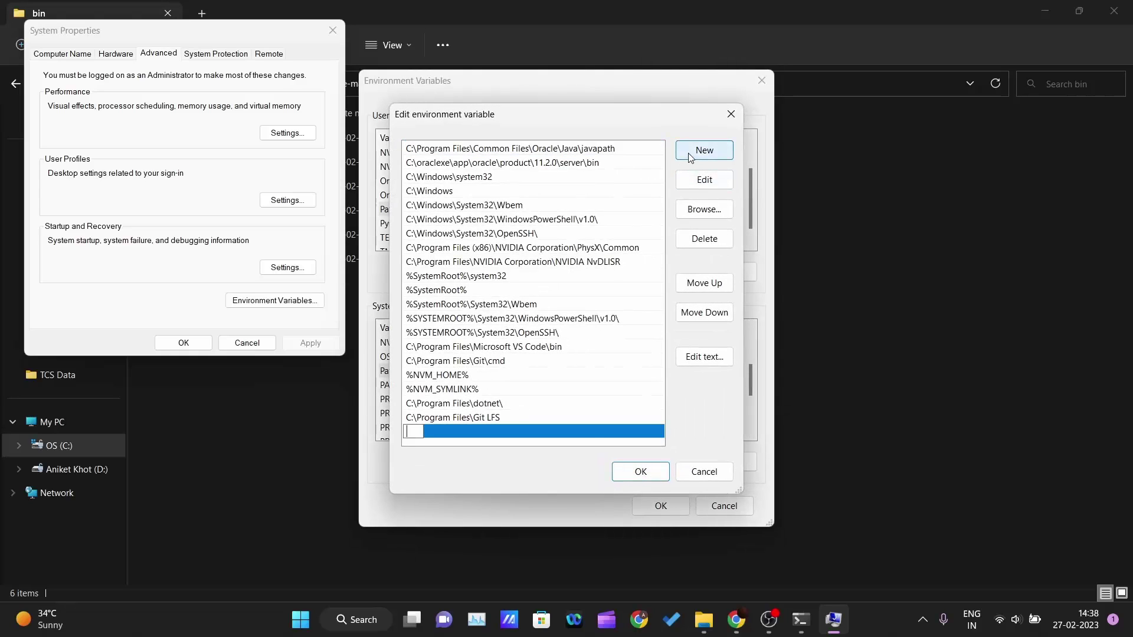
{"action": "type", "text": "C:\\Program Files\\Java\\apache-maven-3.9.0\\bin"}
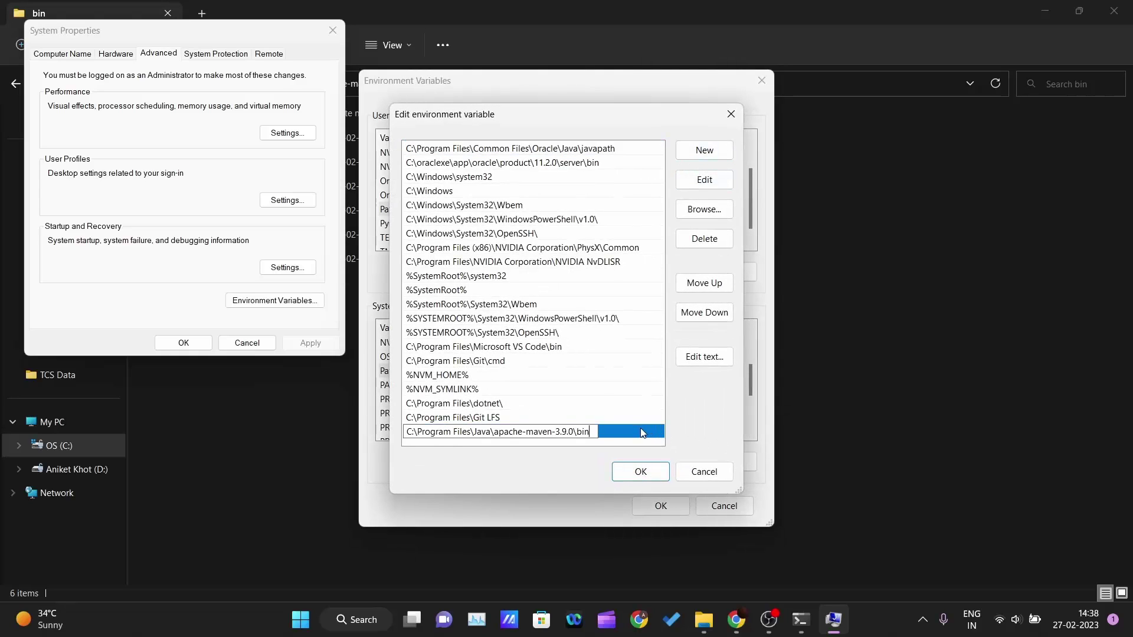
{"action": "key", "text": "Return"}
{"action": "left_click", "coordinate": [637, 470]}
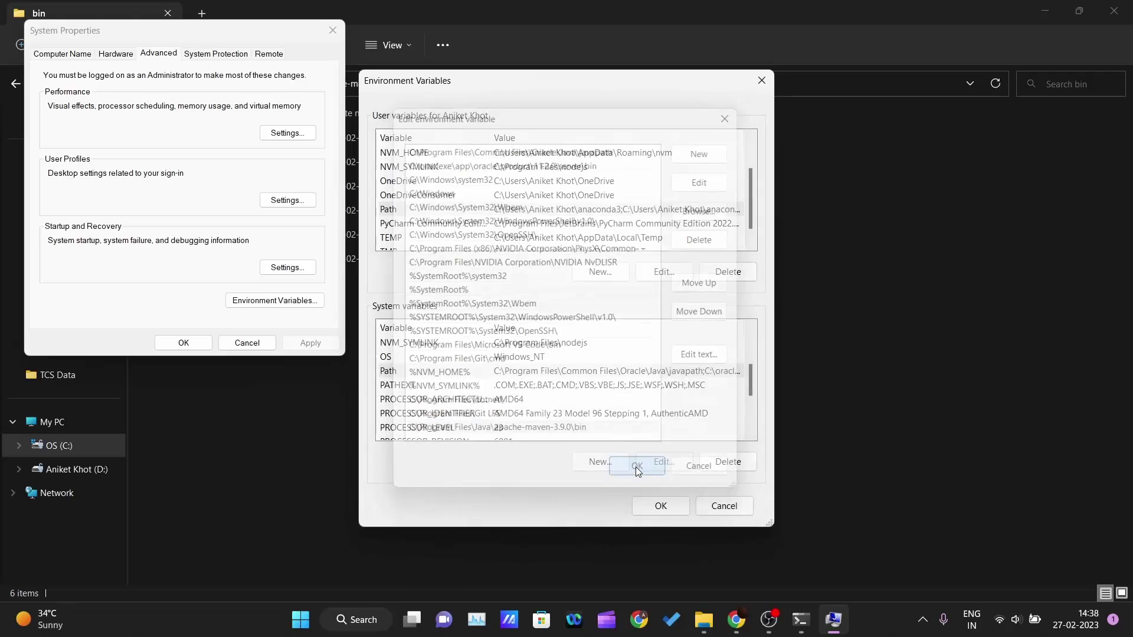
- Save the environment variable changes, accepting System Properties, and close the already open Windows PowerShell window
{"action": "left_click", "coordinate": [657, 506]}
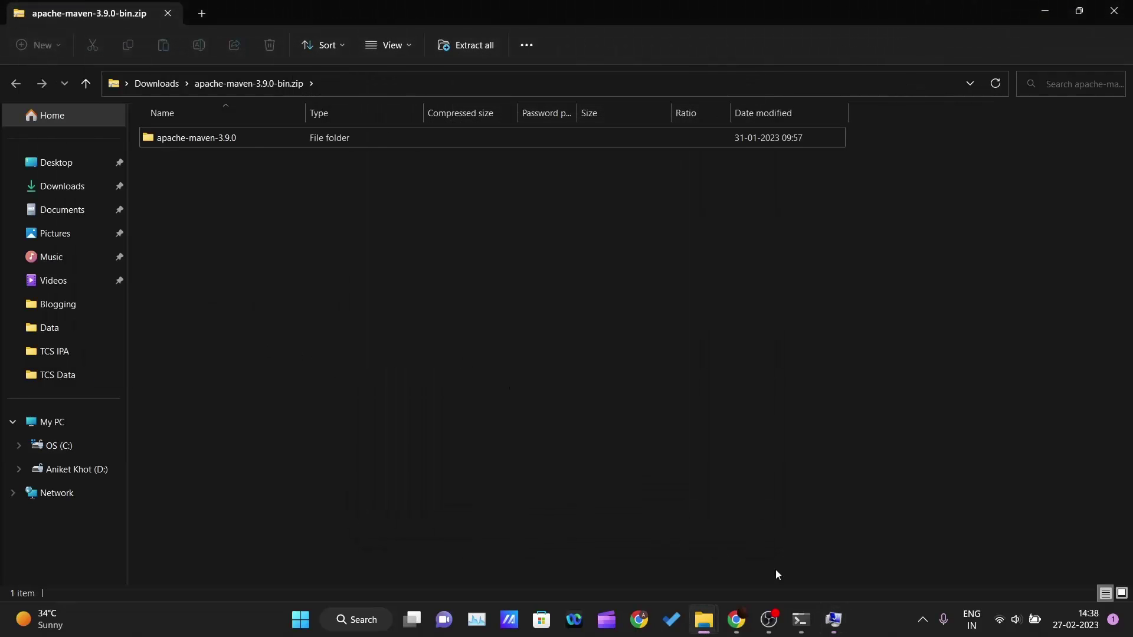
{"action": "left_click", "coordinate": [833, 620]}
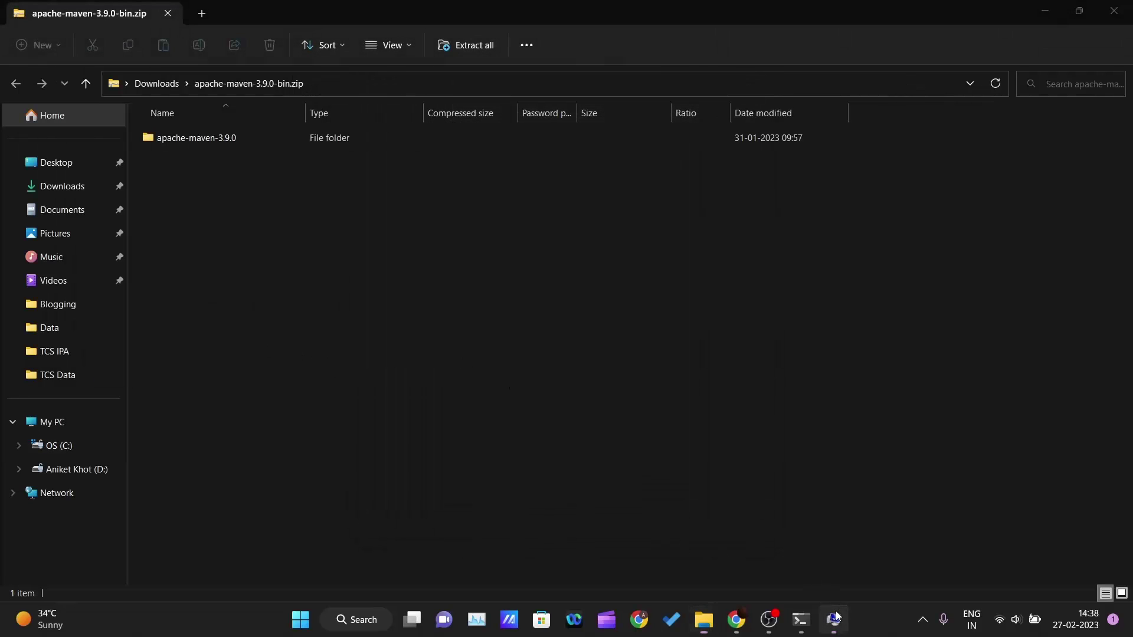
{"action": "left_click", "coordinate": [180, 336]}
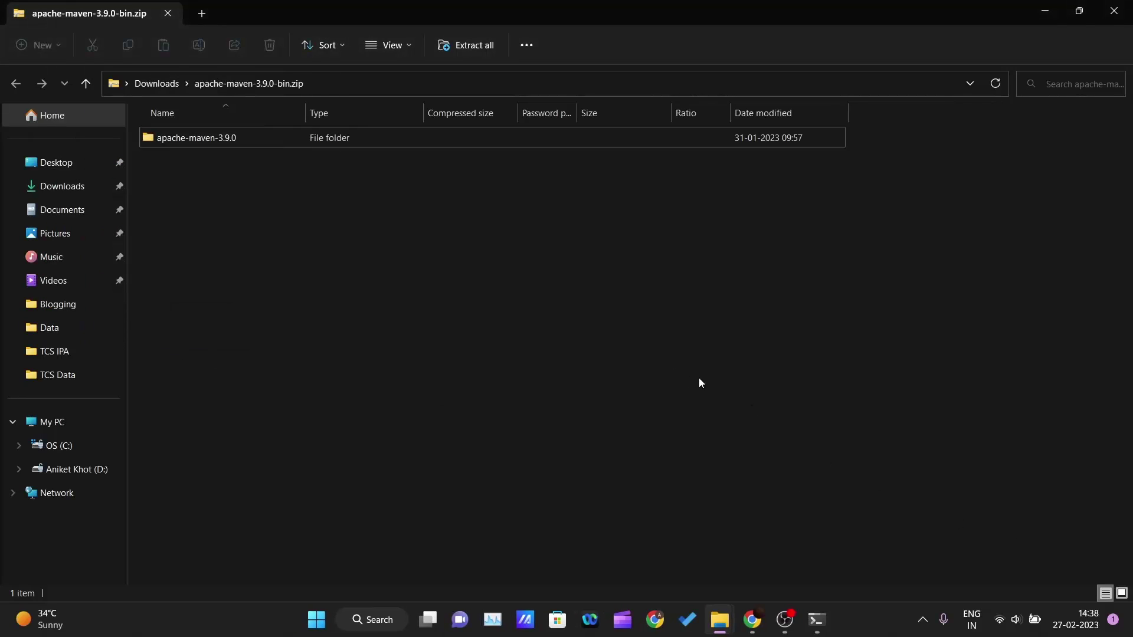
{"action": "left_click", "coordinate": [825, 618]}
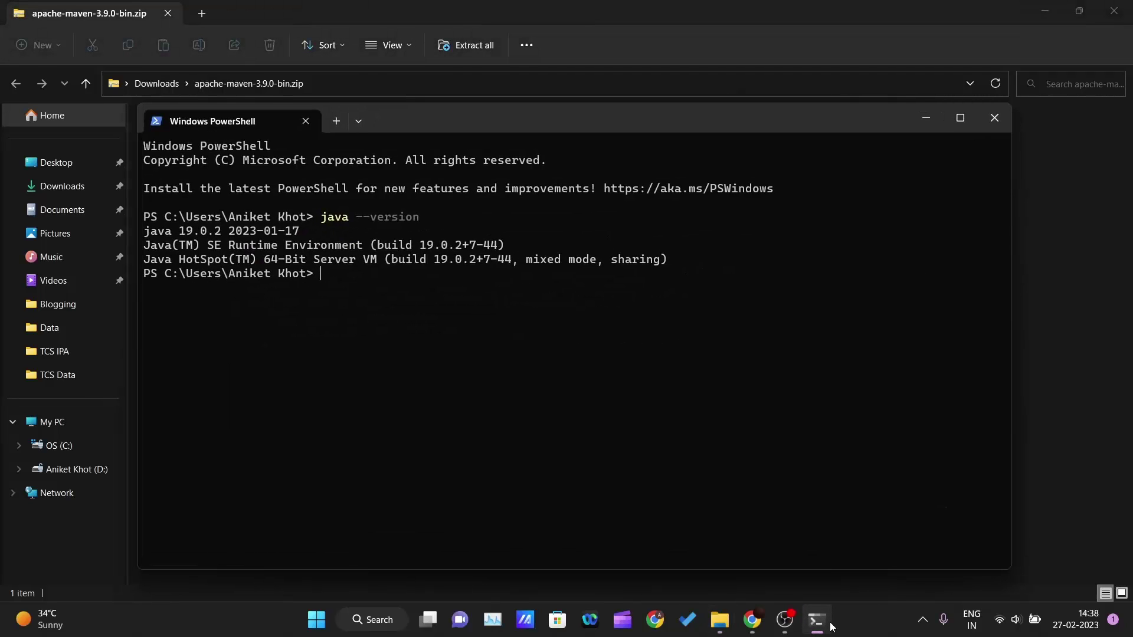
{"action": "left_click", "coordinate": [997, 122]}
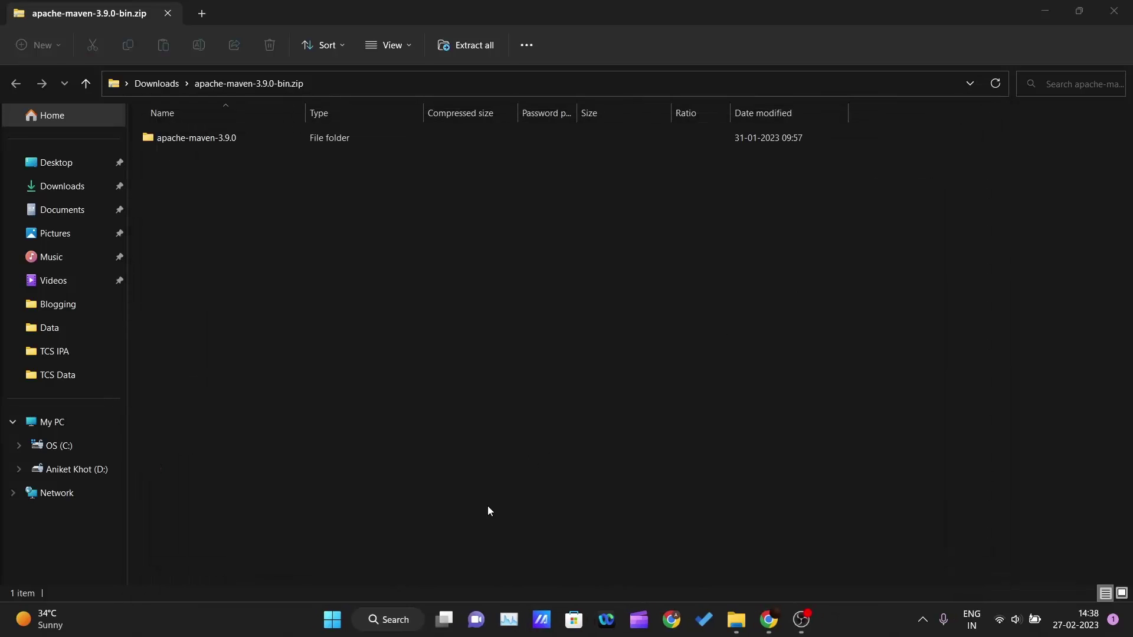
- Open a new Windows PowerShell terminal and check the Maven installation with mvn --version
{"action": "right_click", "coordinate": [331, 607]}
{"action": "left_click", "coordinate": [329, 396]}
{"action": "left_click_drag", "start_coordinate": [495, 66], "coordinate": [637, 125]}
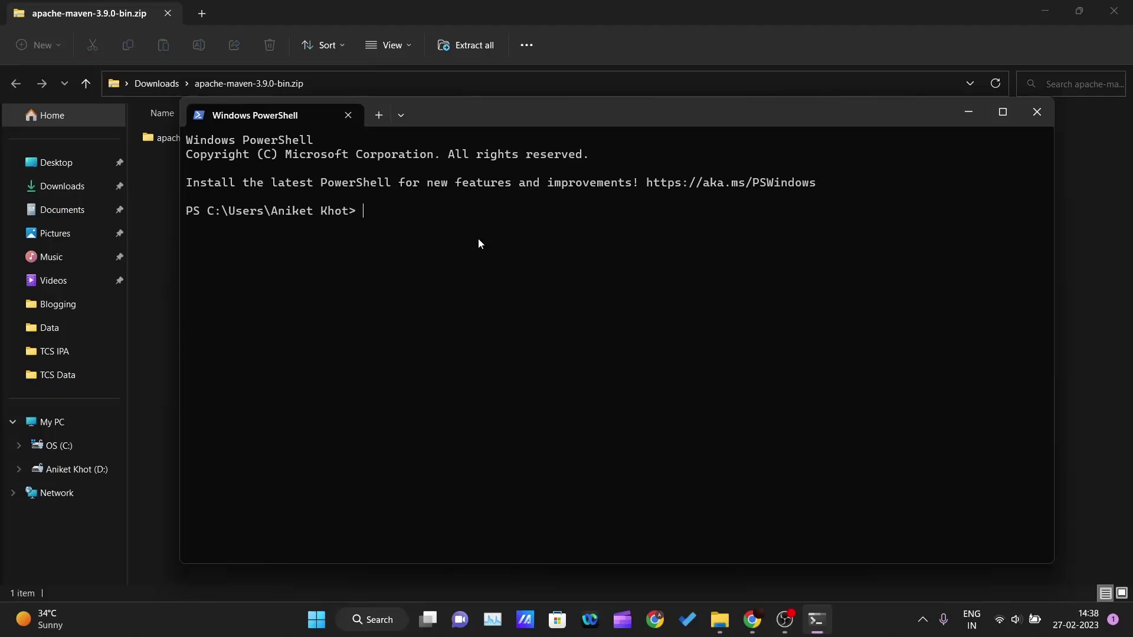
{"action": "type", "text": "mvn --version"}
{"action": "key", "text": "Return"}
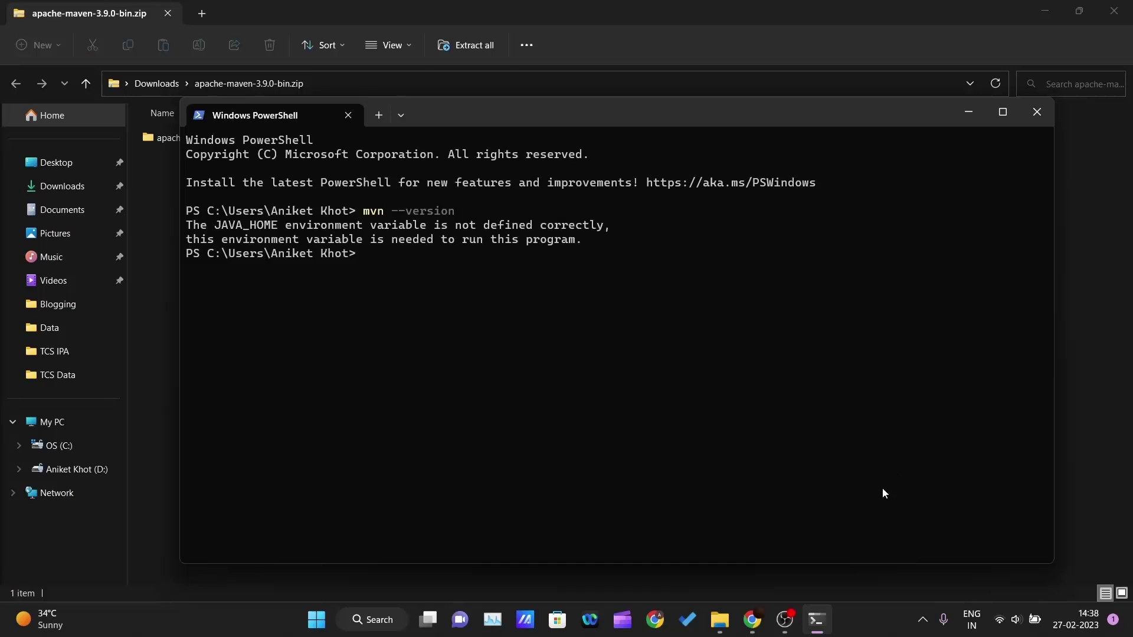
{"action": "left_click", "coordinate": [784, 620]}
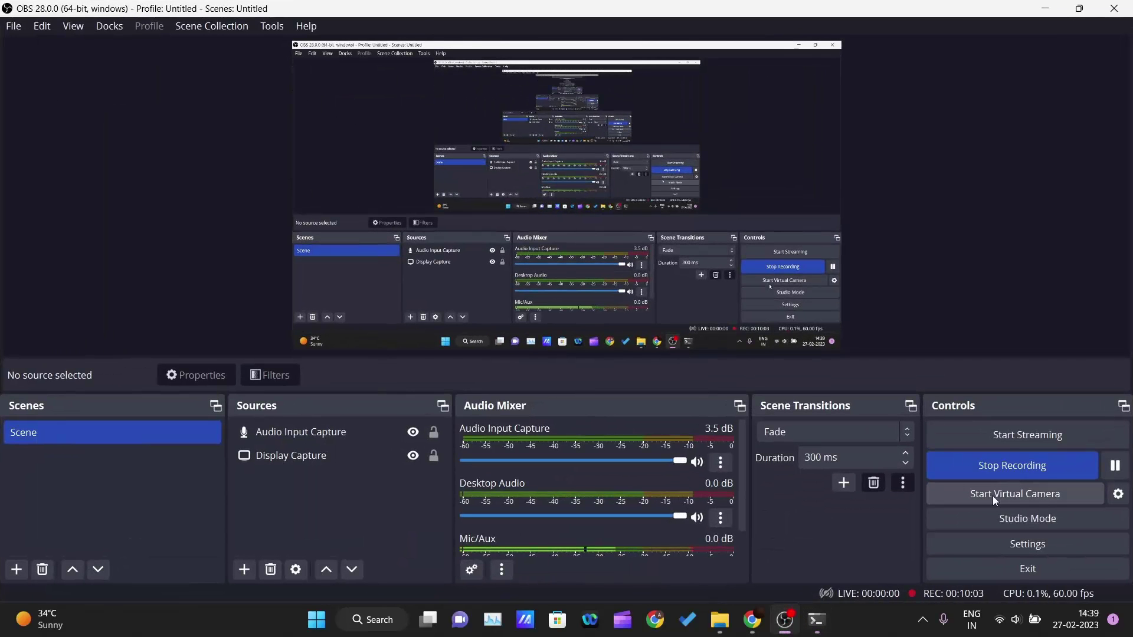
{"action": "left_click", "coordinate": [1114, 466]}
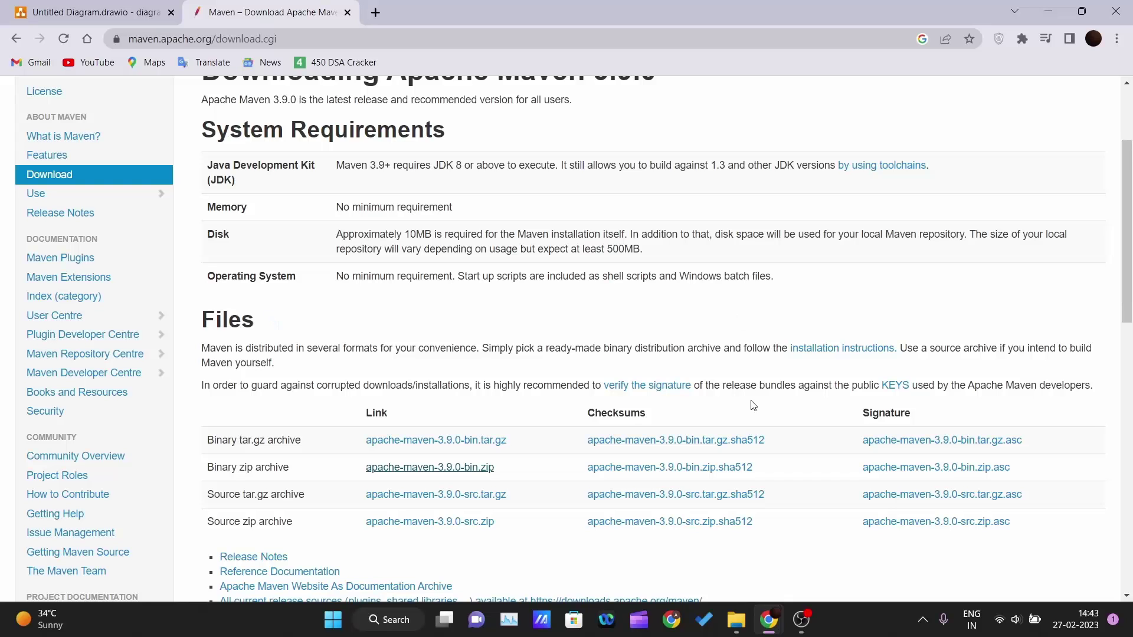
- Search Windows for the system environment variables settings and bring up the Environment Variables dialog again
{"action": "key", "text": "super"}
{"action": "type", "text": "edit"}
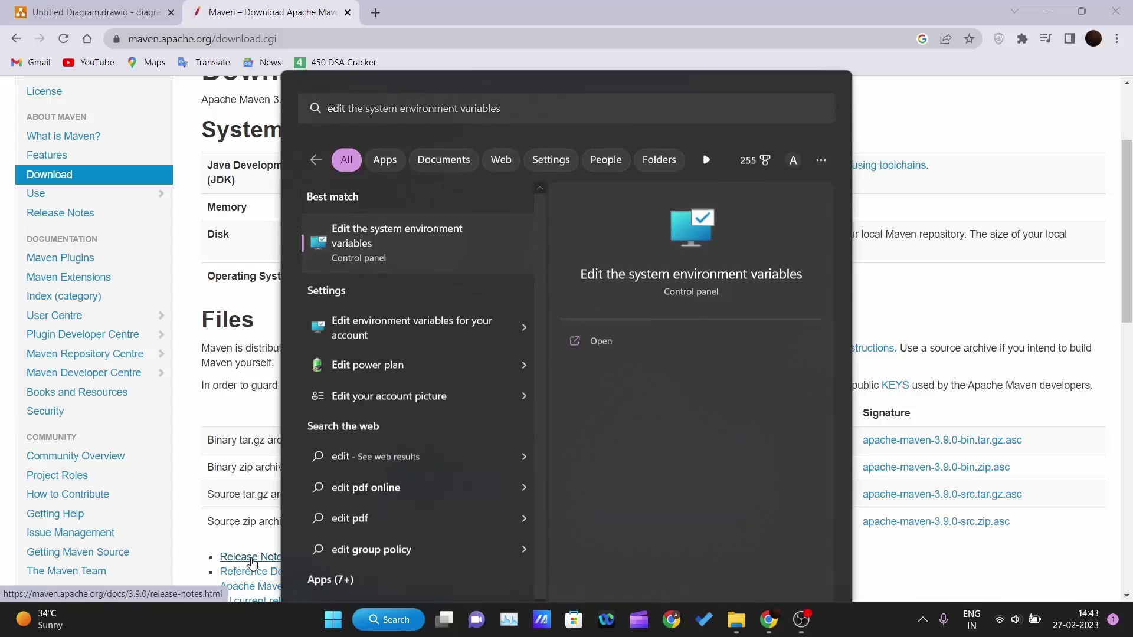
{"action": "key", "text": "Return"}
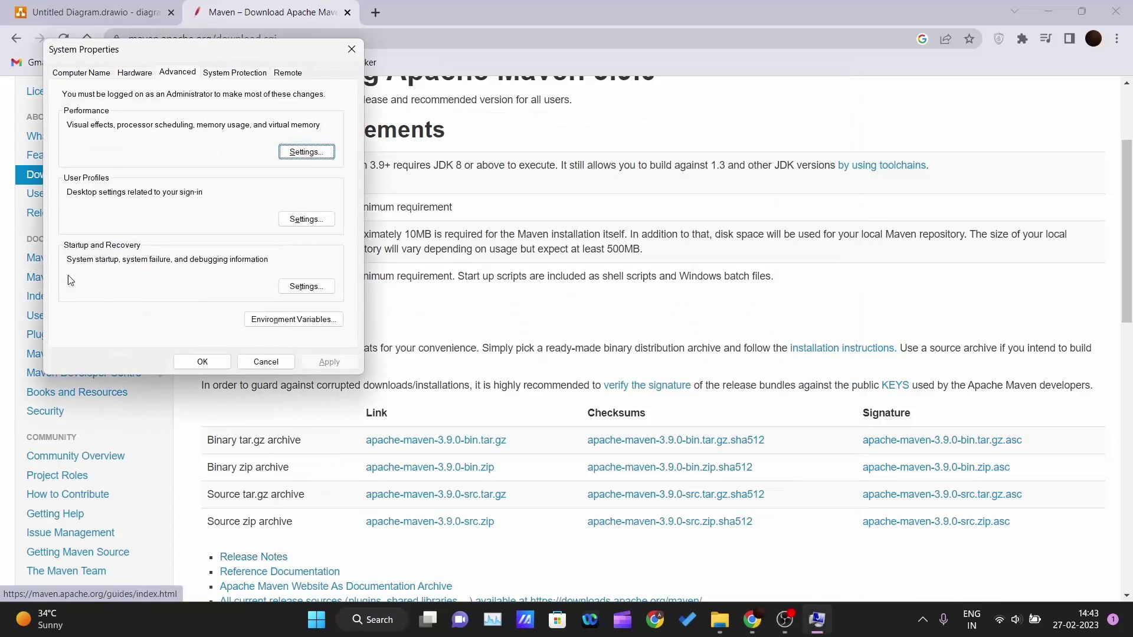
{"action": "left_click", "coordinate": [319, 321]}
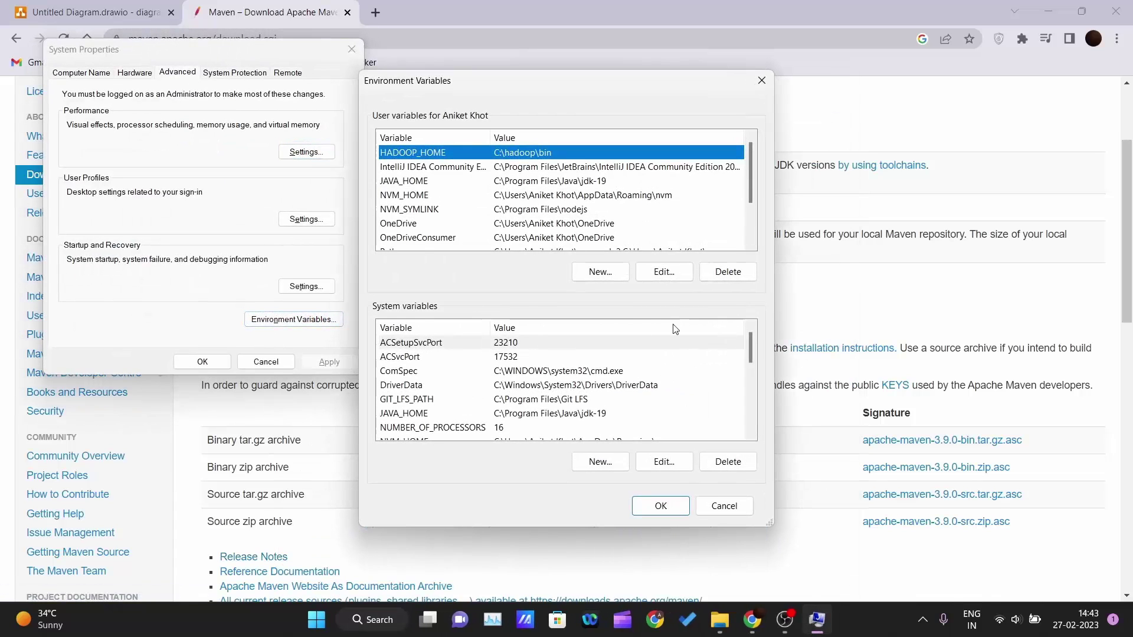
- Review the entries of the user Path variable for the Maven bin folder and leave without making changes
{"action": "scroll", "coordinate": [513, 230], "scroll_direction": "down", "scroll_amount": 2}
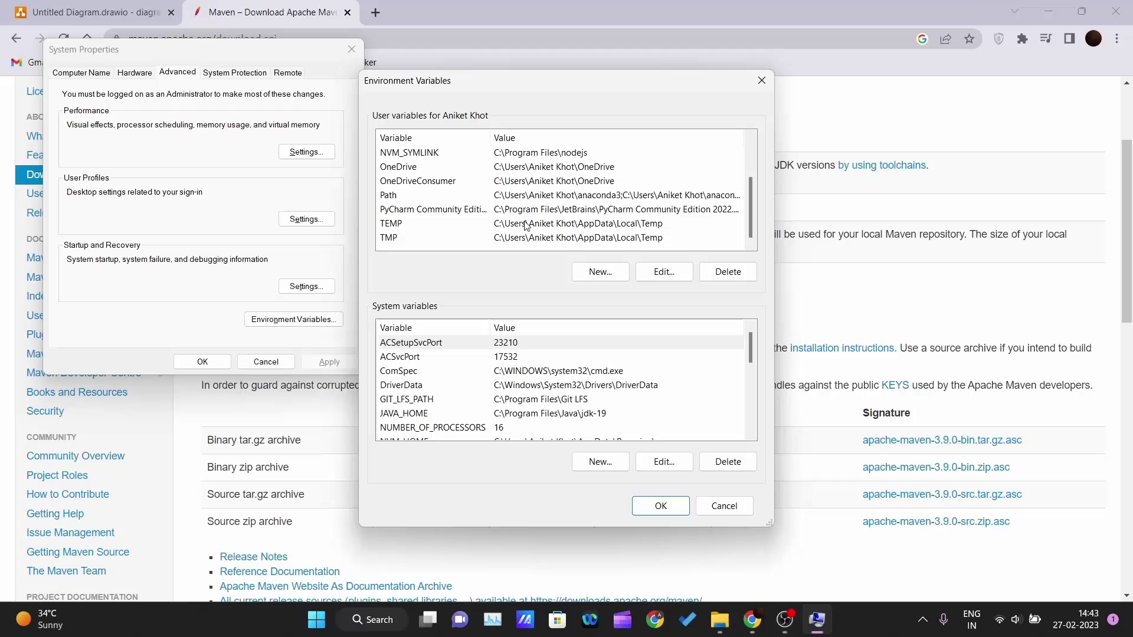
{"action": "left_click", "coordinate": [554, 208]}
{"action": "left_click", "coordinate": [586, 198]}
{"action": "left_click", "coordinate": [659, 273]}
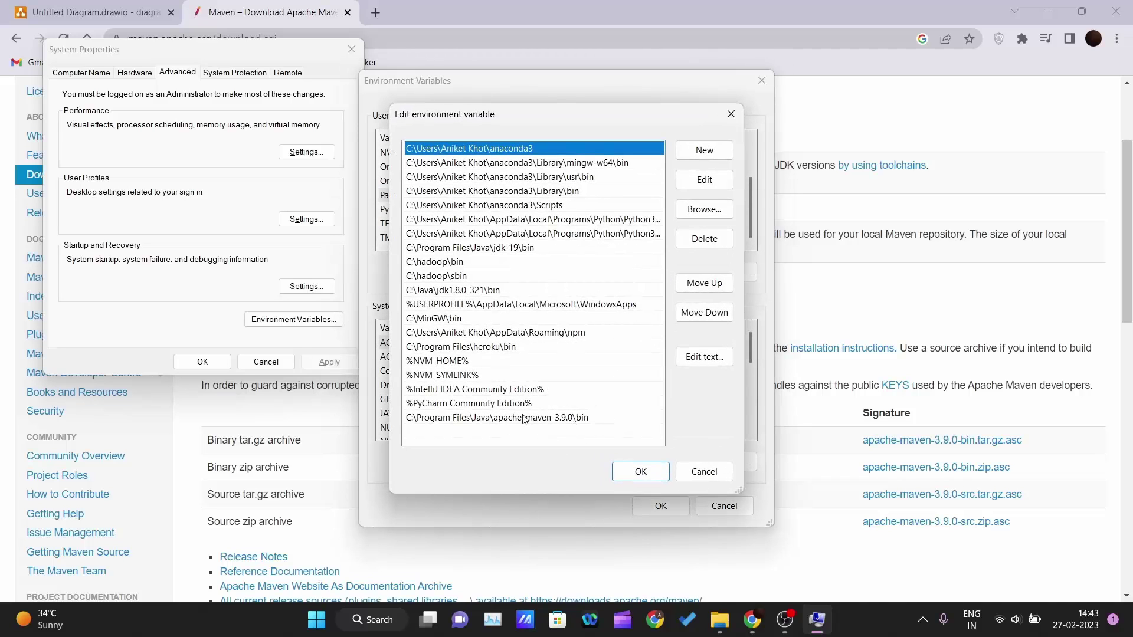
{"action": "left_click", "coordinate": [704, 472]}
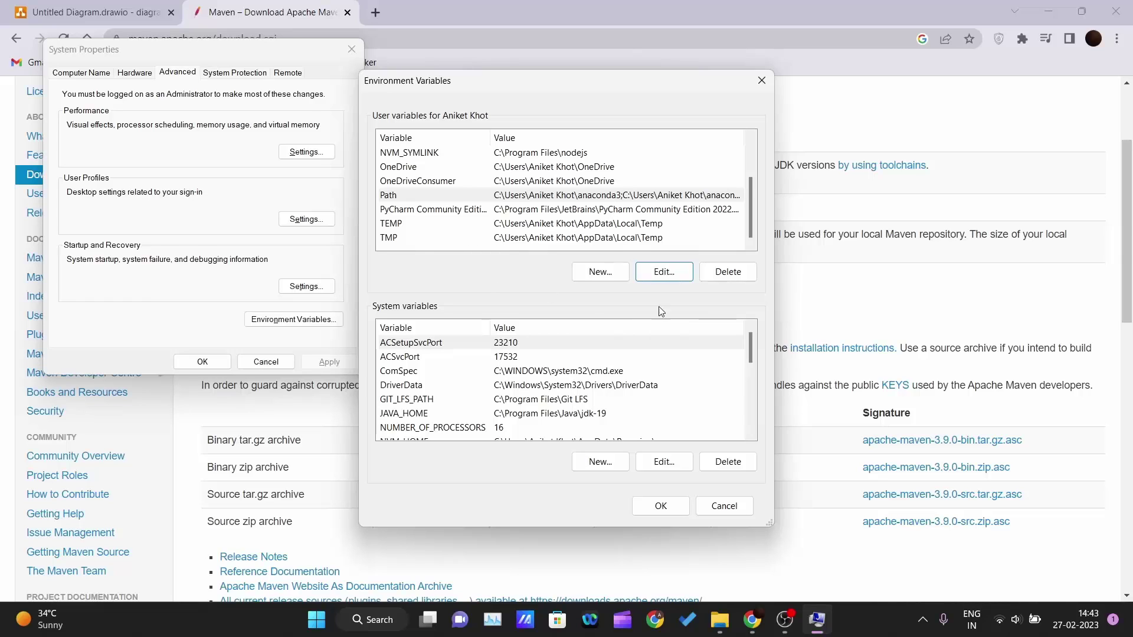
- Start another PowerShell terminal to query Maven with mvn --version, then switch to the Maven download page in Chrome
{"action": "right_click", "coordinate": [325, 612]}
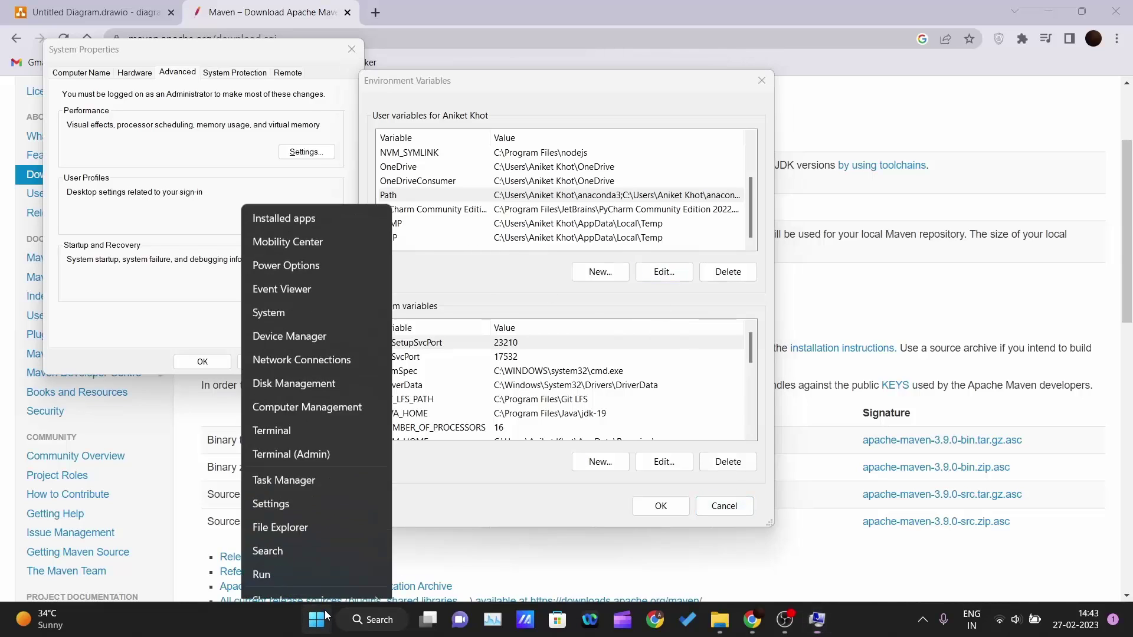
{"action": "left_click", "coordinate": [310, 398]}
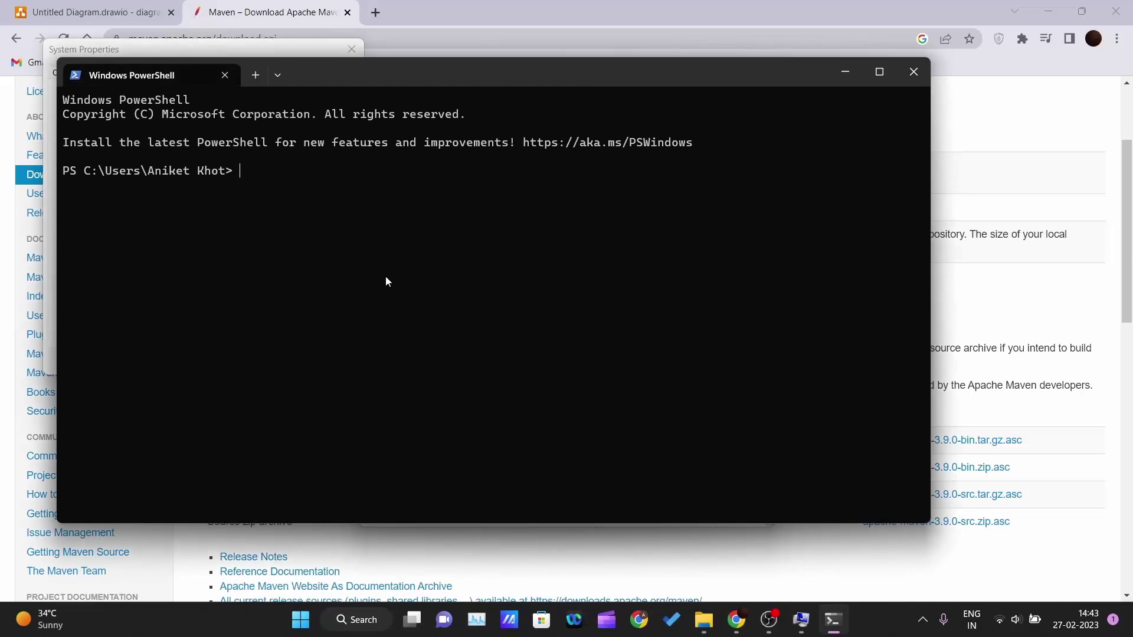
{"action": "type", "text": "mvn --version"}
{"action": "left_click", "coordinate": [736, 620]}
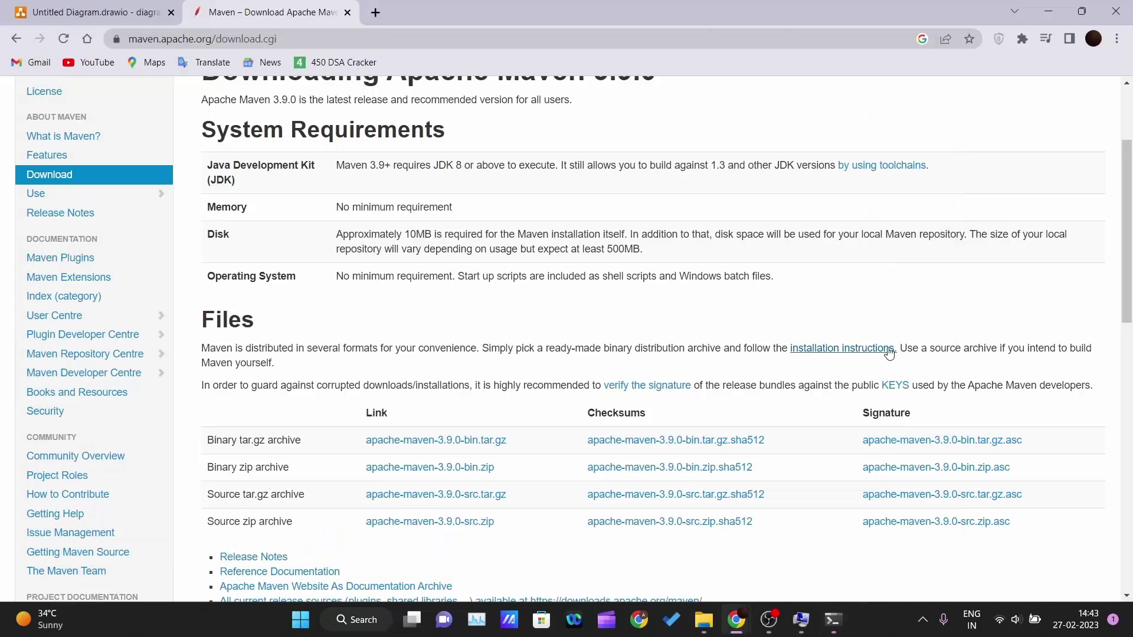